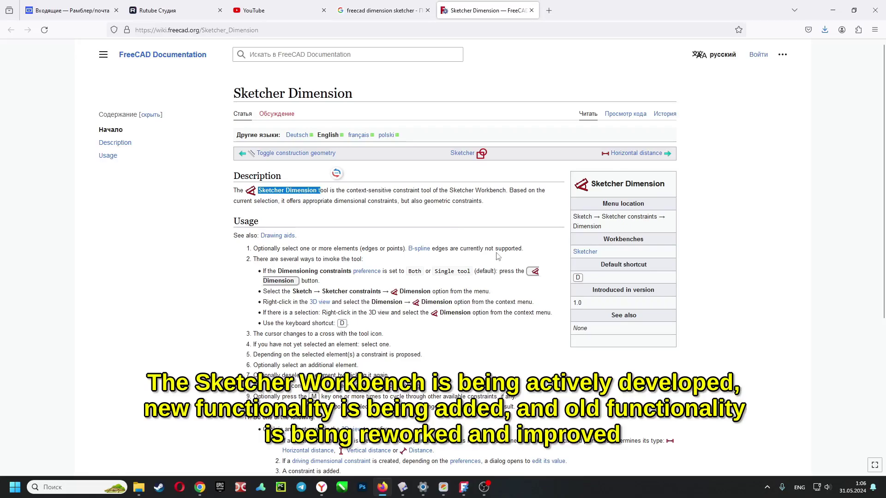
Review the Sketcher Dimension documentation page, including the version that introduced the tool and its usage instructions
mouse_move(588, 303)
left_mouse_down()
mouse_move(240, 173)
mouse_move(578, 303)
left_mouse_up()
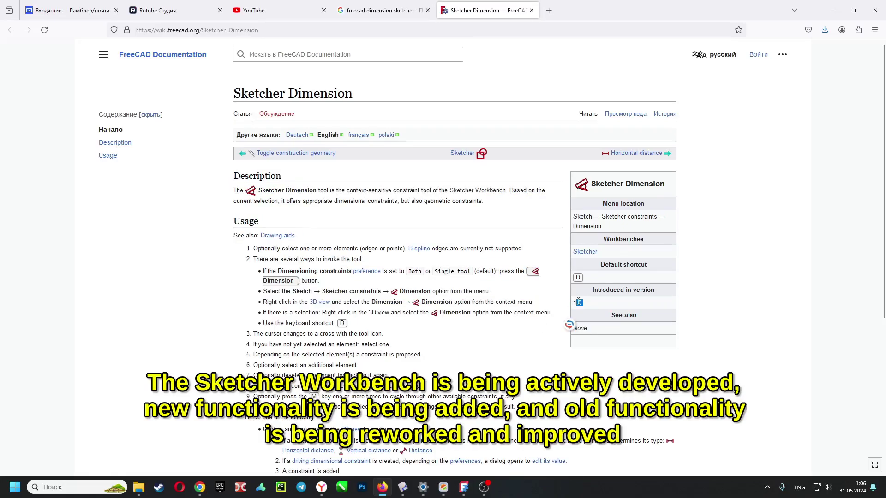
scroll(581, 307, "down", 5)
scroll(682, 331, "up", 4)
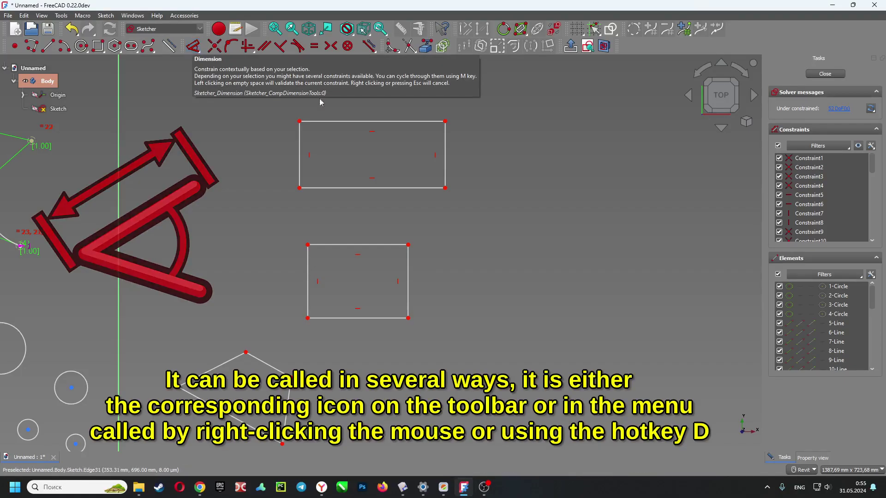
Activate the context-sensitive Dimension tool in the open sketch containing the two rectangles
right_click(493, 120)
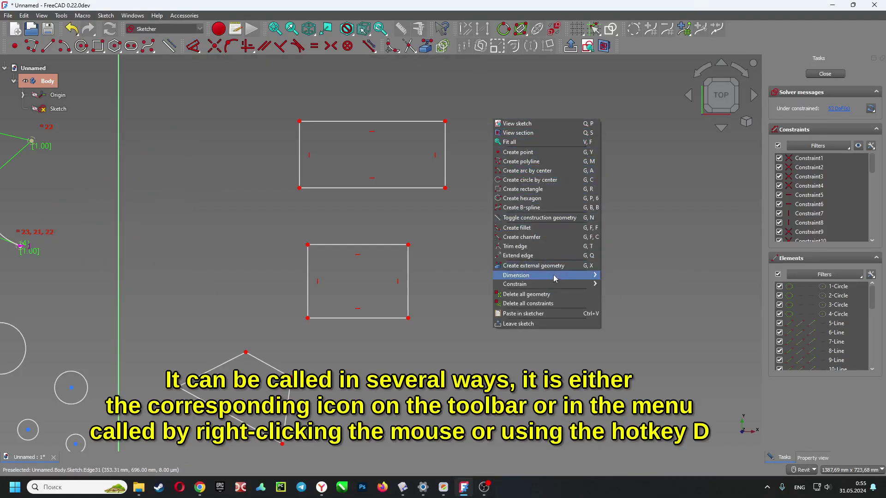
mouse_move(554, 278)
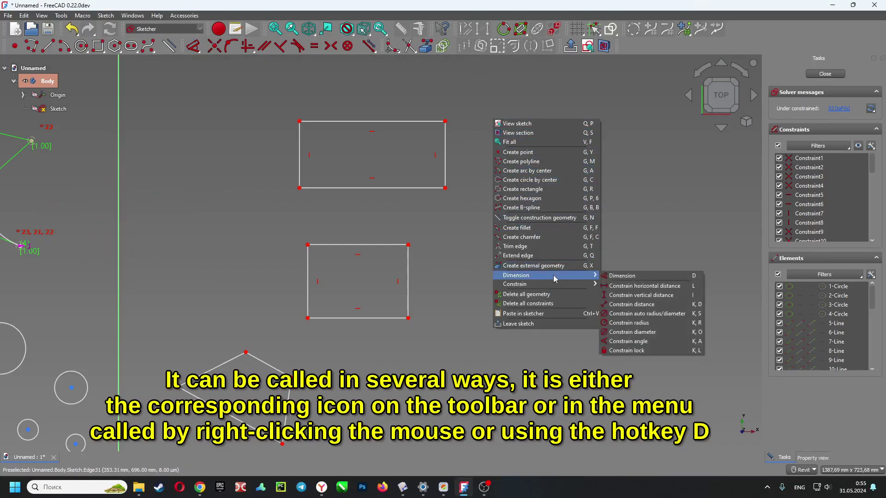
left_click(659, 277)
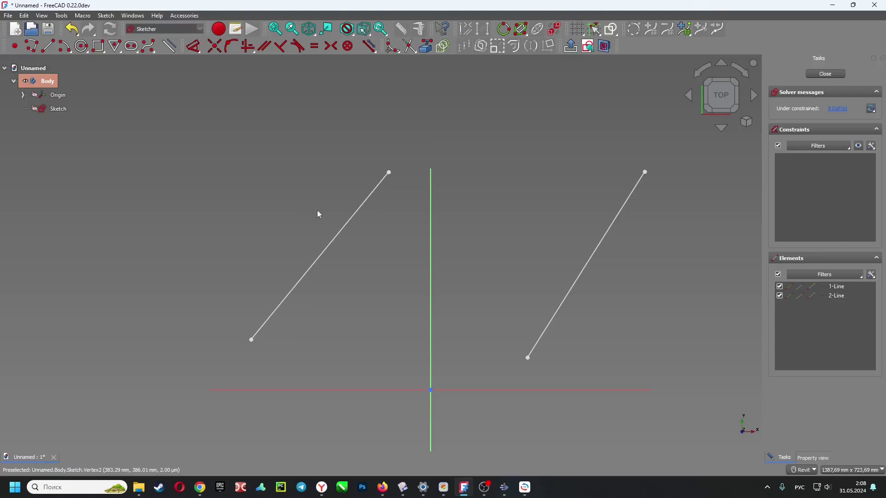
Preselect the slanted line left of the vertical axis and dimension its length, keeping the proposed value
left_click(347, 225)
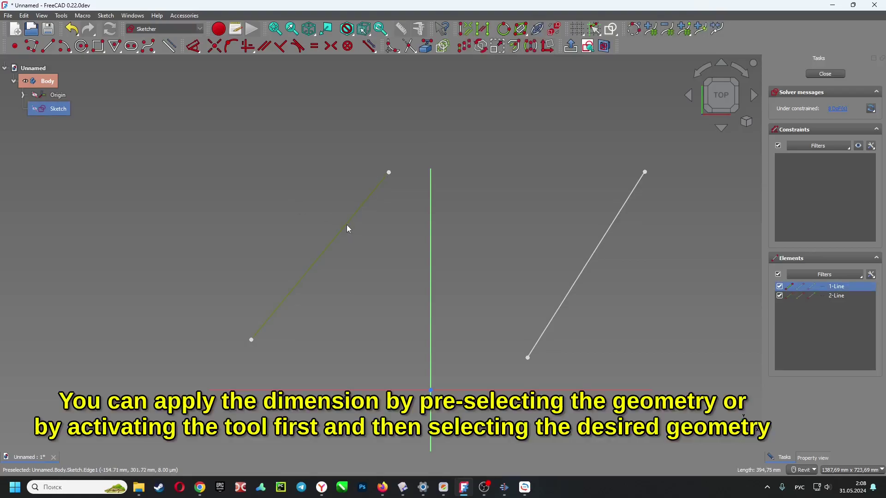
left_click(193, 46)
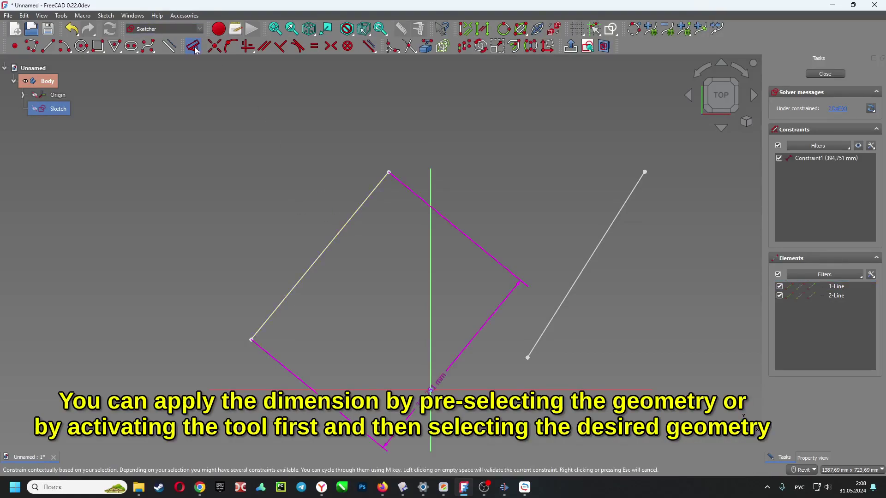
left_click(292, 224)
left_click(341, 276)
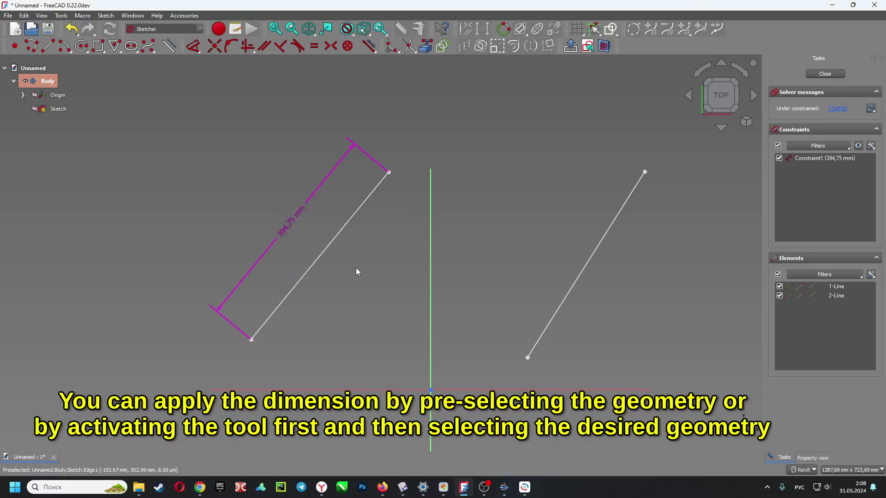
Dimension the length of the slanted line right of the vertical axis, keeping the proposed value
left_click(193, 46)
left_click(593, 253)
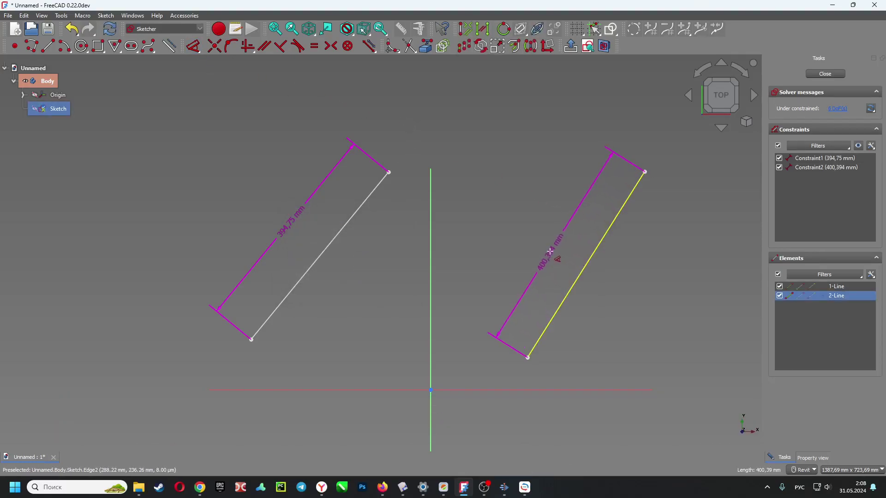
left_click(545, 254)
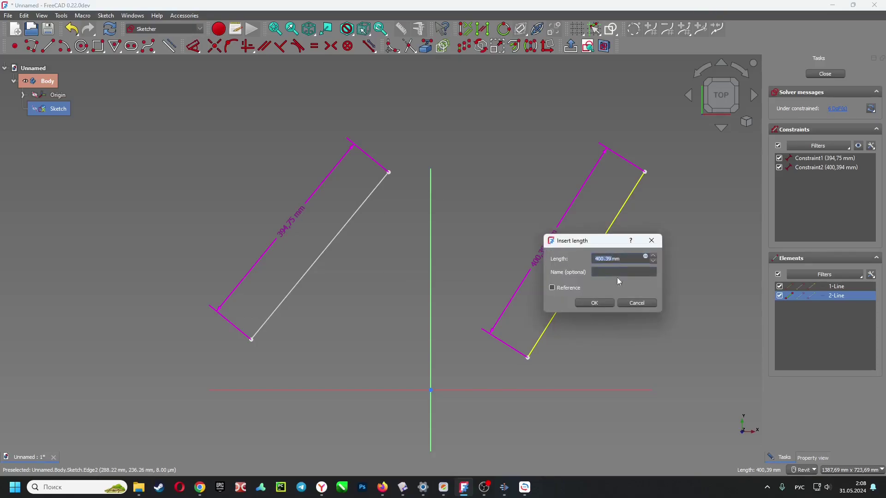
left_click(609, 305)
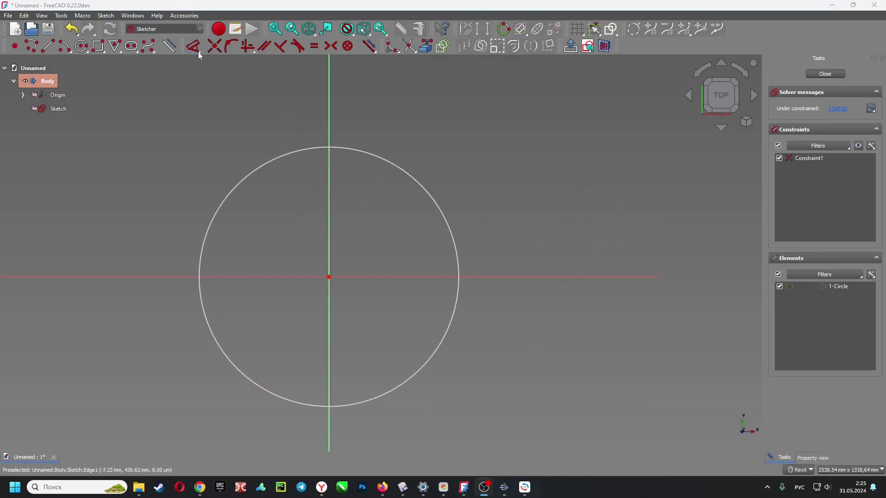
Try to dimension the circle's diameter, then cancel both the value entry and the placement
left_click(198, 53)
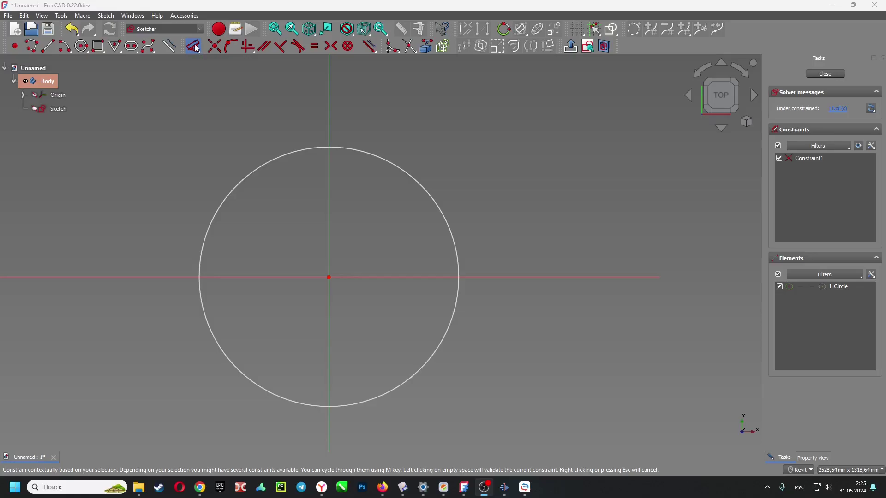
left_click(433, 196)
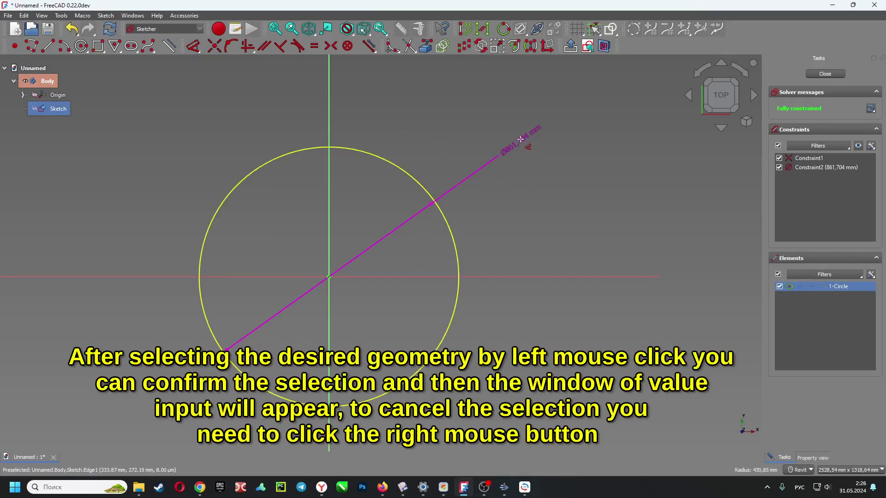
left_click(520, 138)
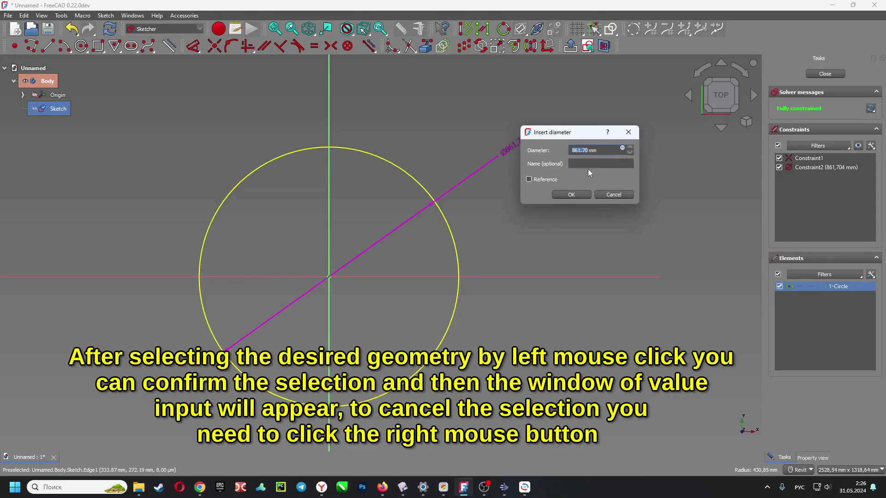
left_click(614, 194)
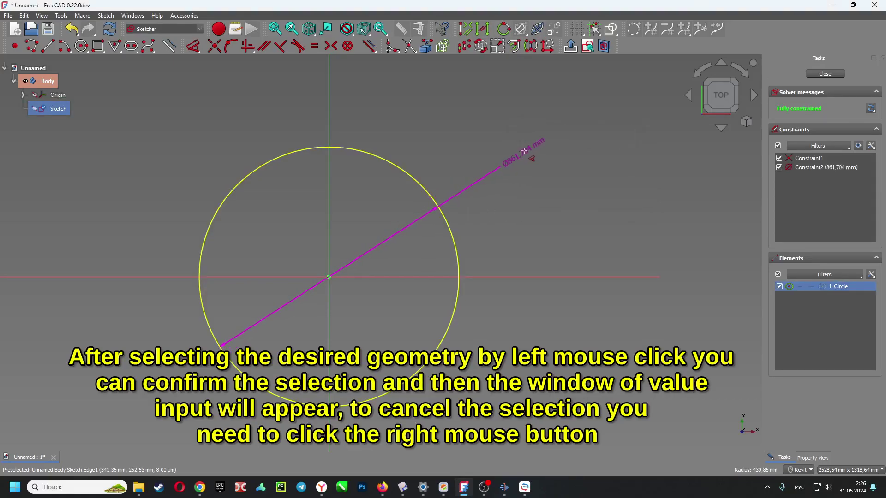
right_click(528, 149)
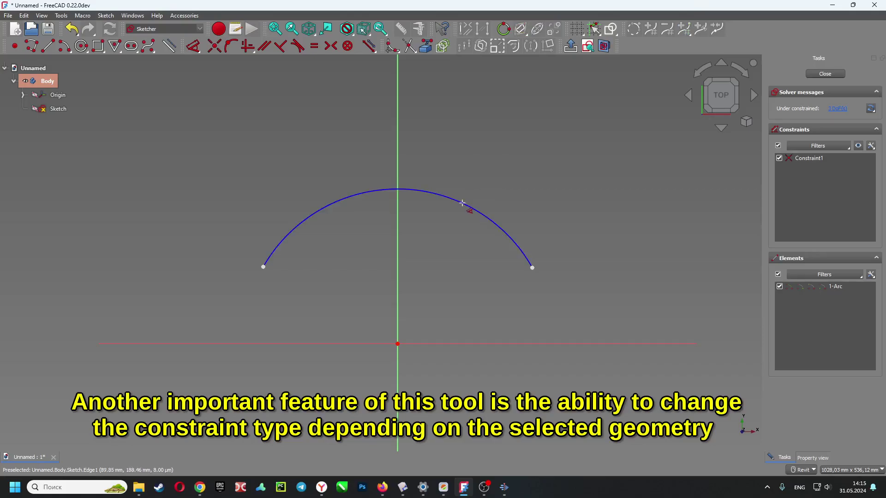
Cycle the arc's dimension through the radius, diameter, angle and arc length types, and place it as an arc length with the proposed value
left_click(462, 203)
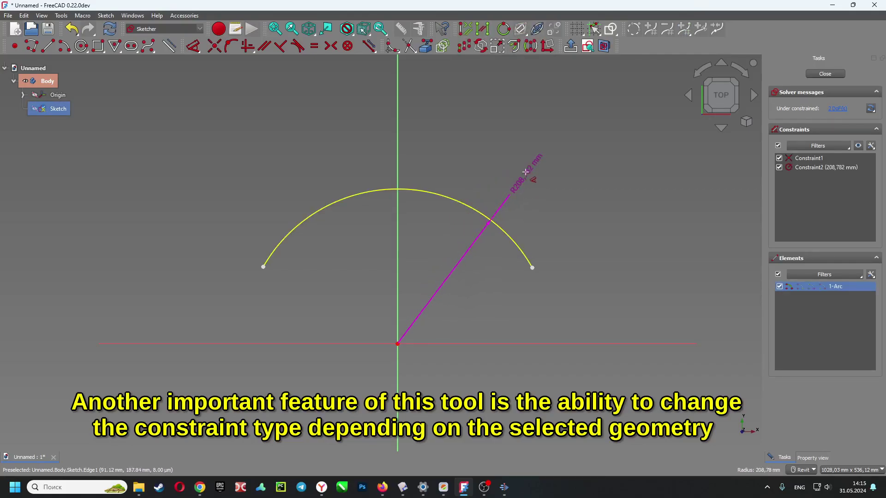
key("m")
key("m")
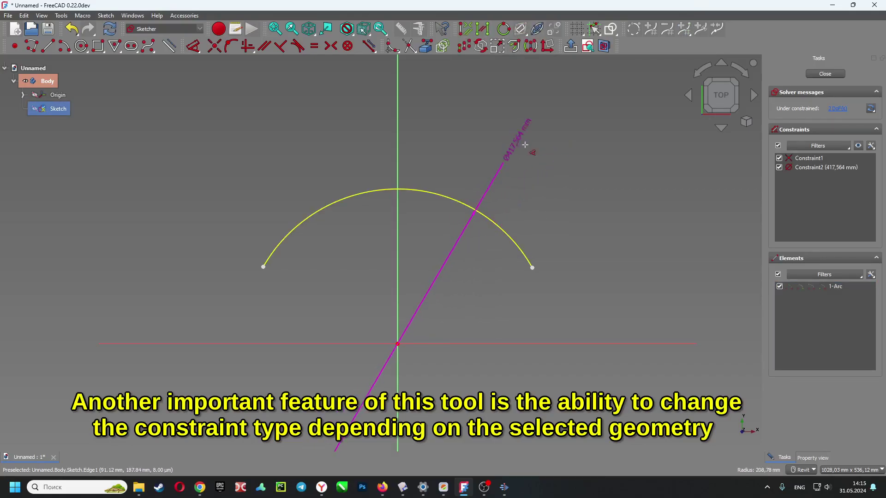
key("m")
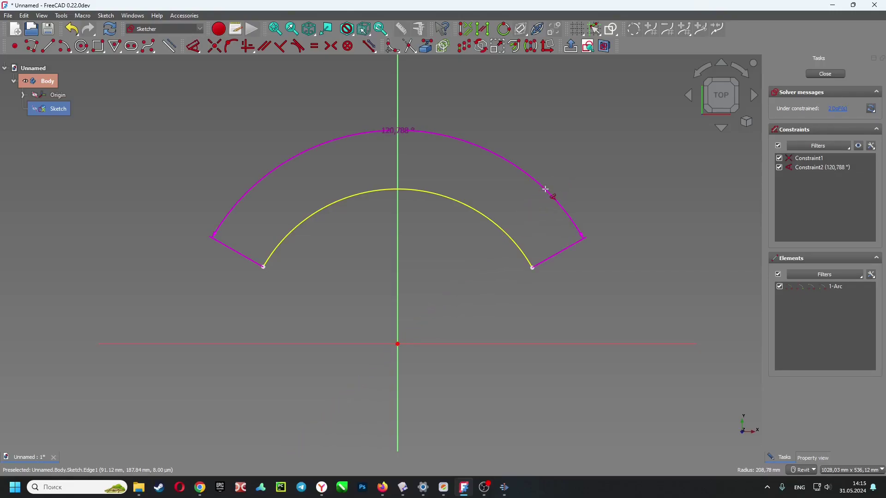
key("m")
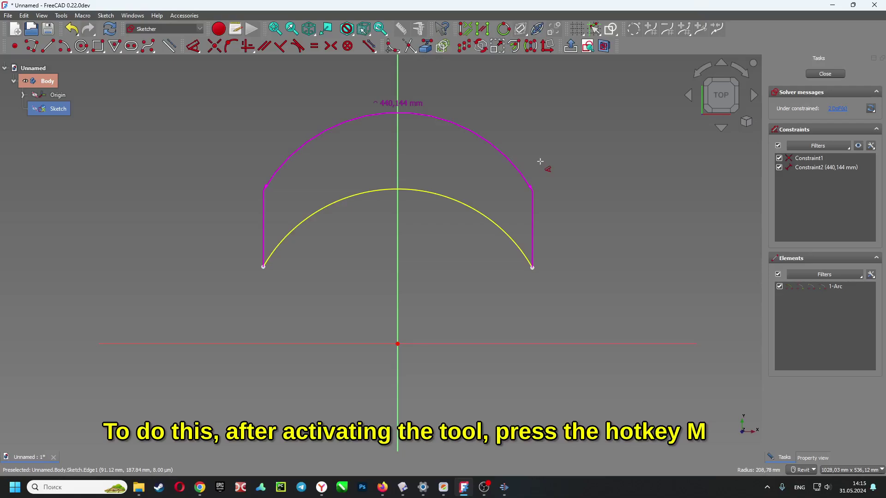
key("m")
key("m")
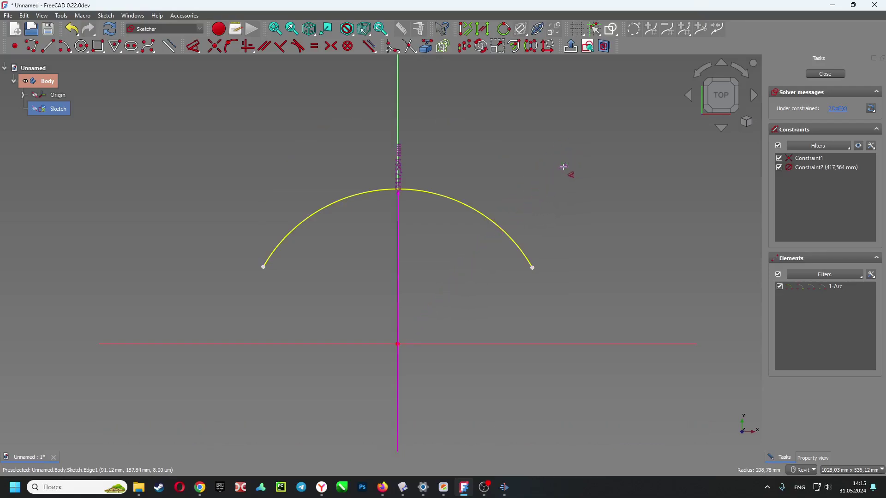
key("m")
key("m")
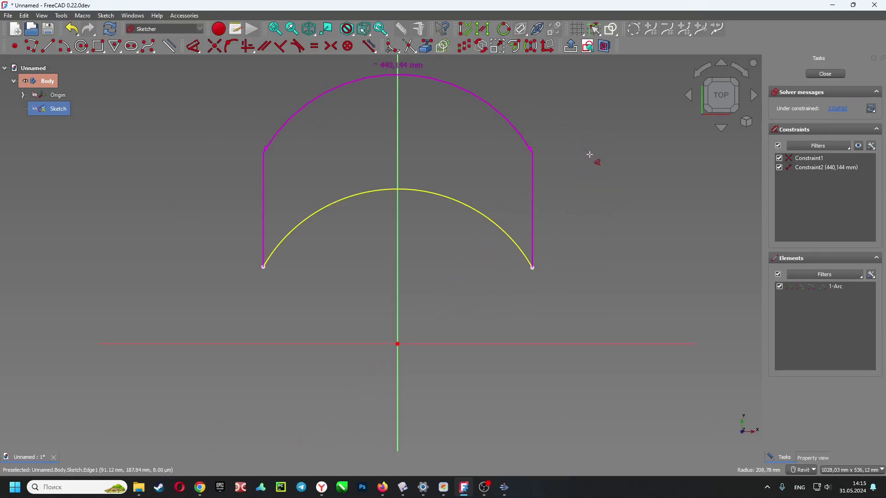
left_click(587, 179)
left_click(640, 233)
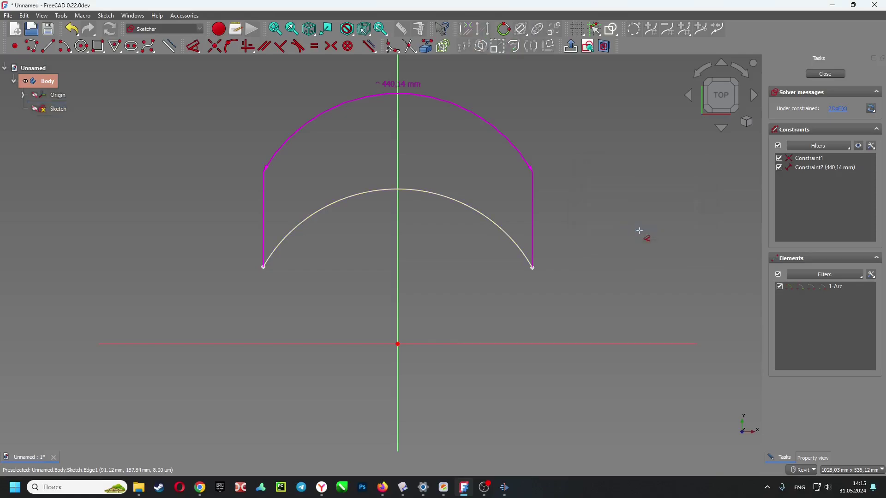
key("Escape")
Dimension the length of the upper rectangle's top edge, keeping the proposed value
scroll(595, 223, "down", 3)
middle_click_drag(583, 240, 543, 259)
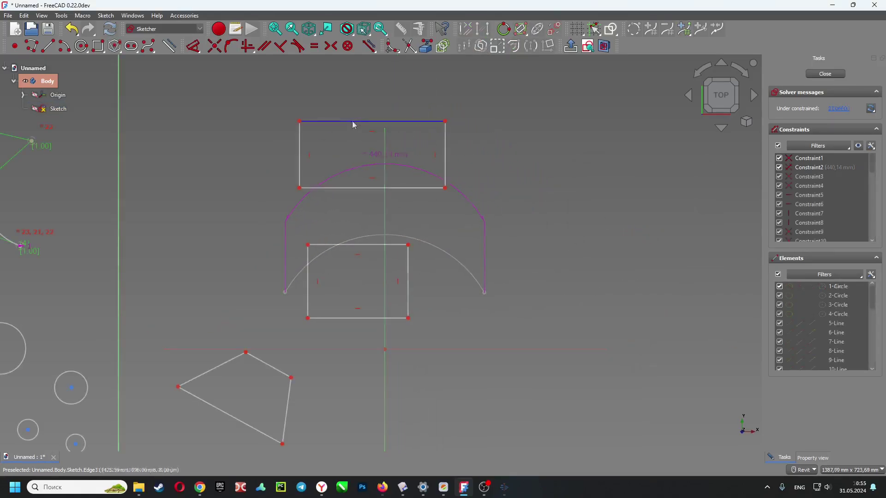
left_click(356, 122)
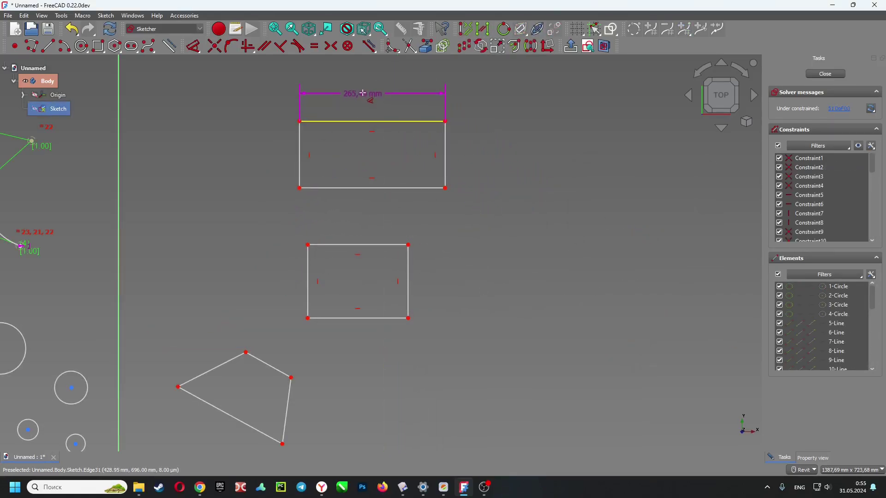
left_click(367, 92)
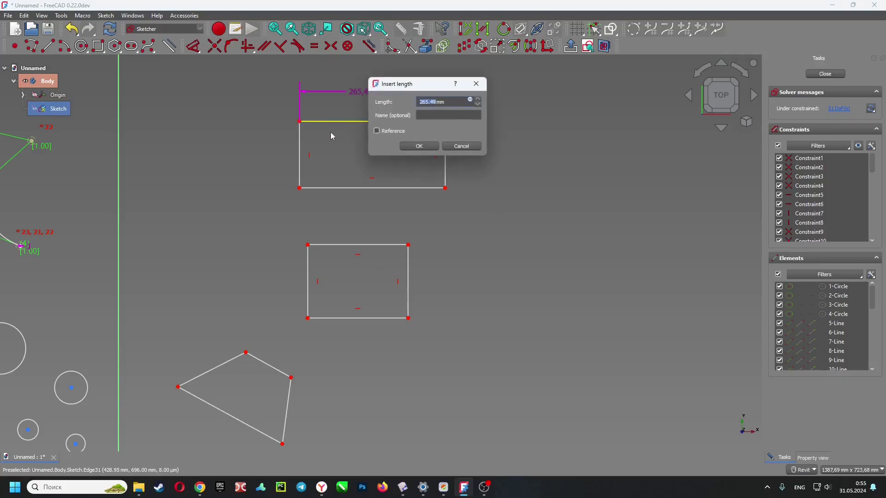
left_click(419, 145)
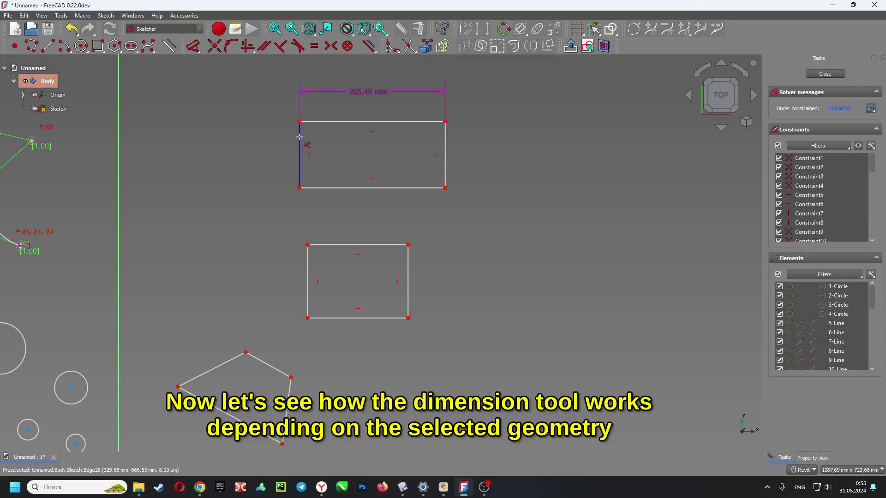
Dimension the upper rectangle's left edge at 121.4 mm
left_click(283, 154)
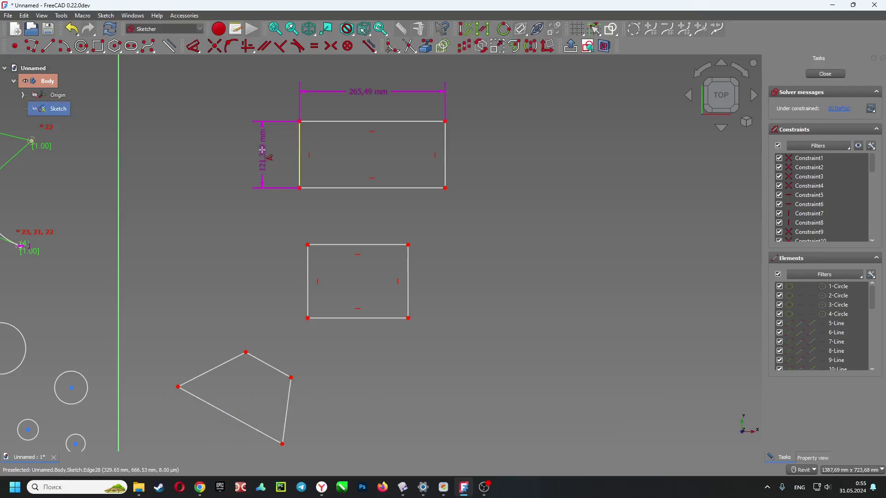
left_click(259, 149)
type("121.4")
left_click(305, 203)
Make the lower rectangle's top and right edges equal with the Dimension tool's alternative constraint mode
scroll(396, 245, "up", 2)
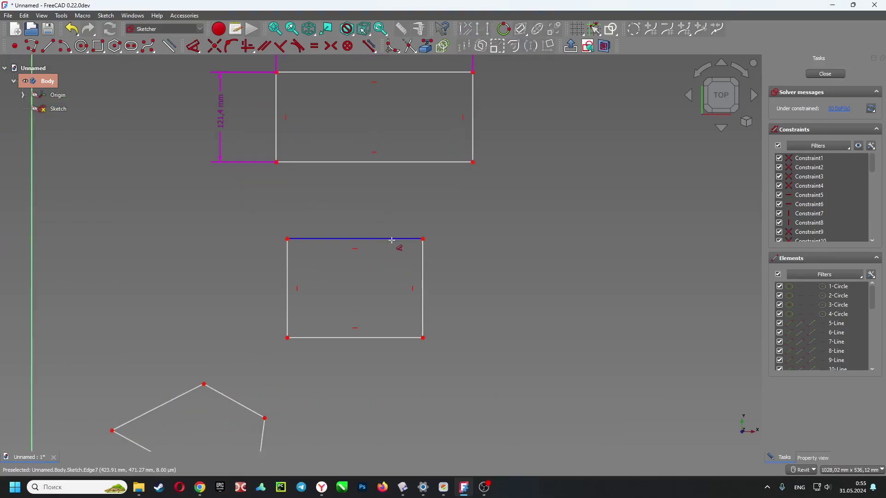
scroll(378, 245, "down", 2)
left_click(378, 245)
left_click(414, 263)
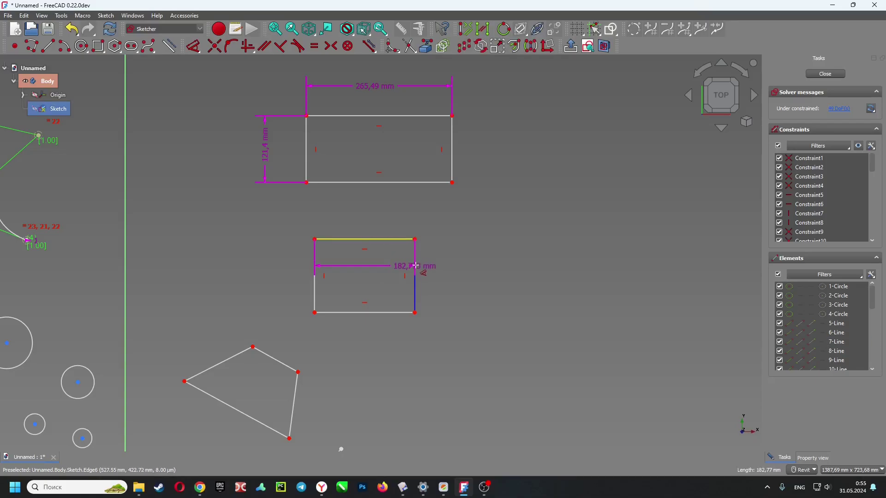
key("m")
left_click(387, 270)
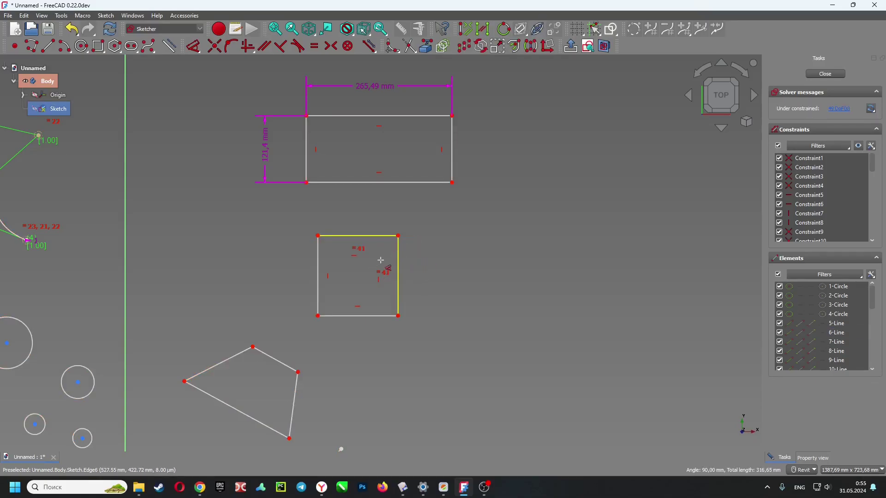
left_click(437, 274)
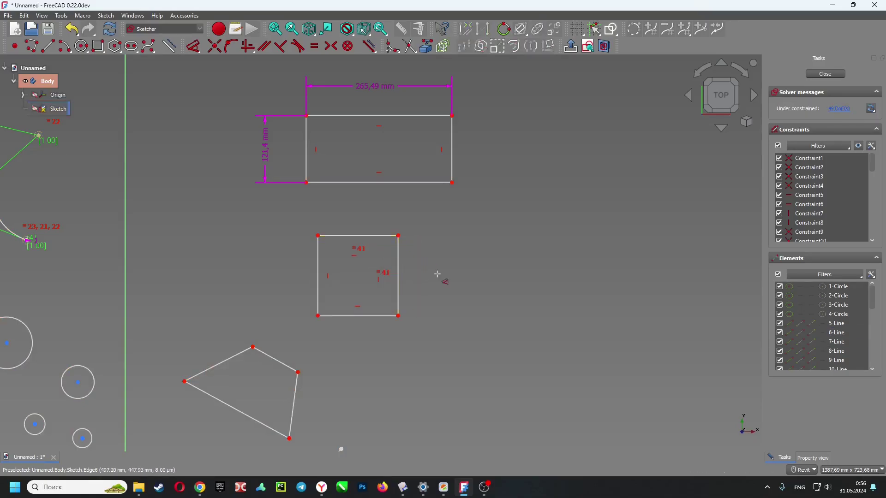
Dimension the distance between the square's two vertical sides above it, keeping the proposed value
middle_click_drag(436, 271, 480, 231)
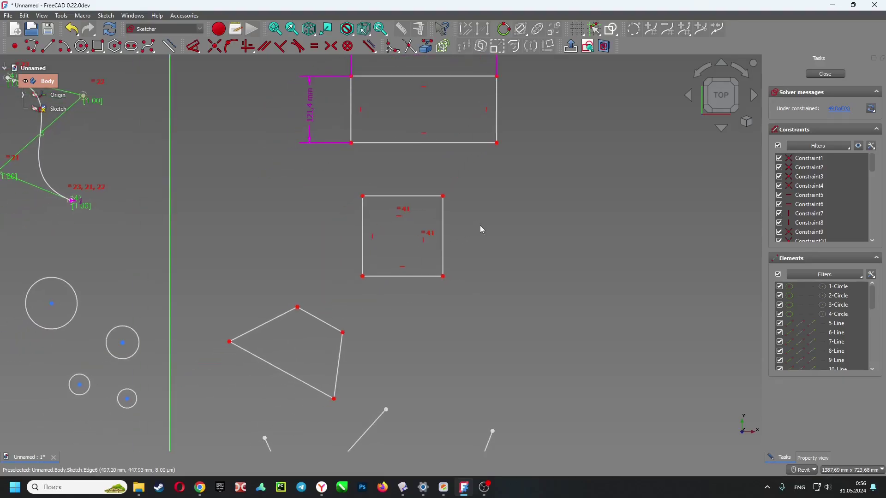
left_click(364, 221)
key("d")
left_click(404, 167)
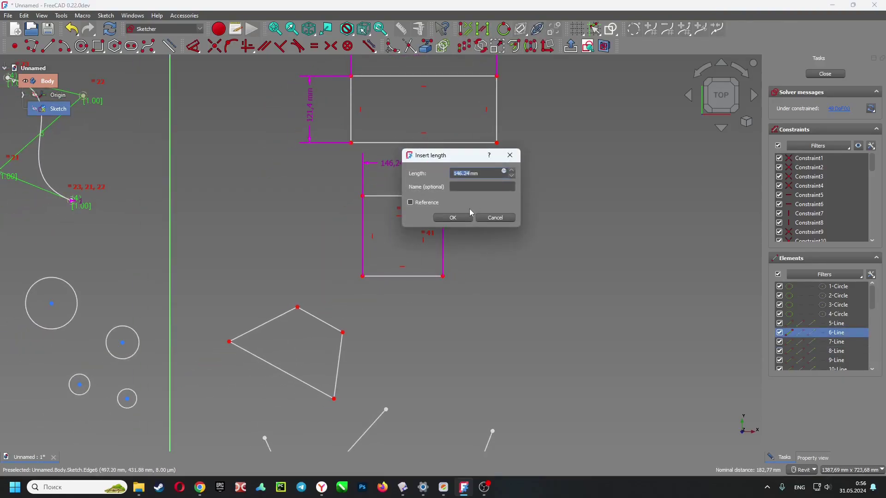
left_click(453, 218)
Dimension the angle between the two segments of the left V, cycling through the equal-length mode and keeping the proposed angle
mouse_move(422, 399)
middle_mouse_down()
mouse_move(429, 325)
mouse_move(472, 166)
middle_mouse_up()
scroll(385, 273, "up", 5)
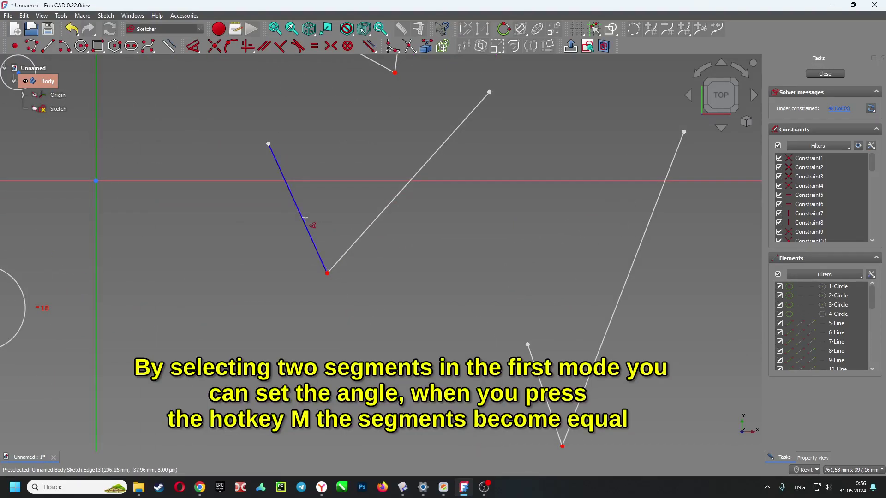
left_click(304, 217)
left_click(378, 215)
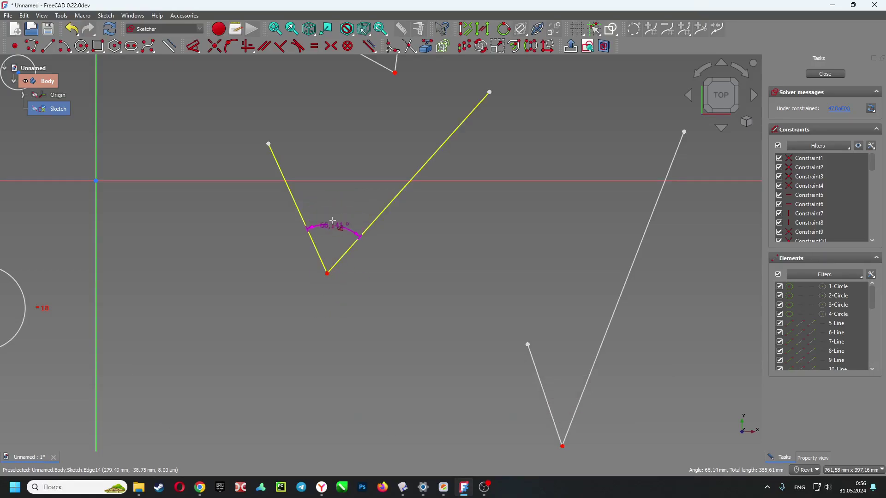
key("m")
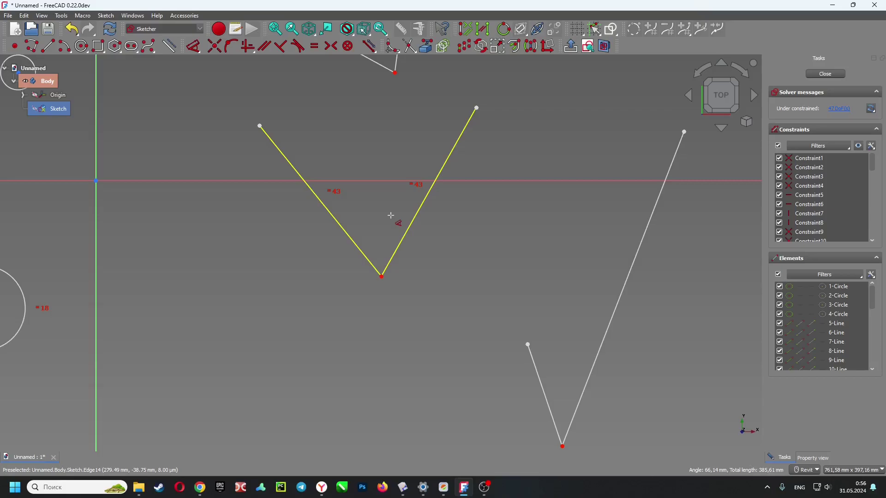
key("m")
key("m")
key("m")
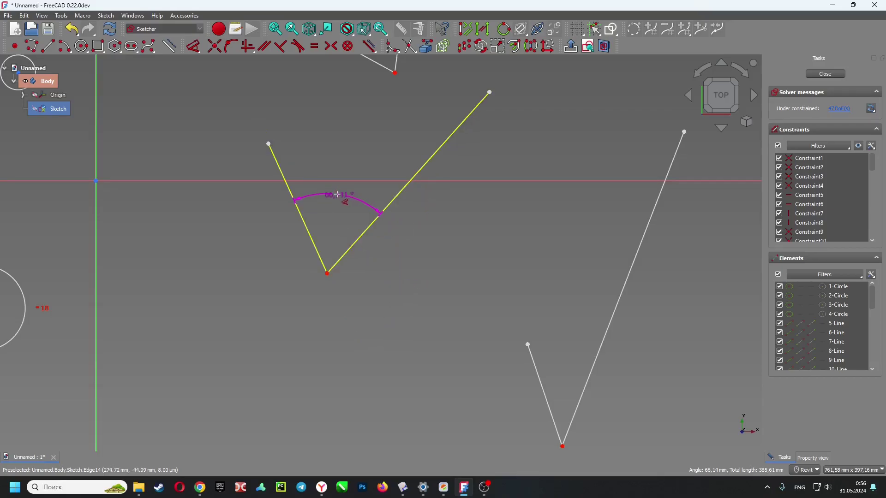
left_click(338, 198)
left_click(387, 250)
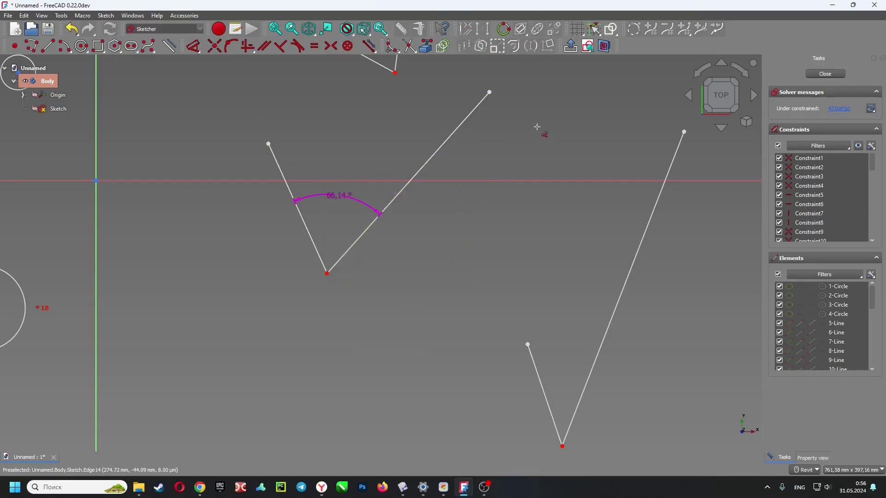
Dimension the horizontal extent of the irregular quadrilateral's upper-left edge, keeping the proposed value
middle_click_drag(537, 129, 581, 350)
middle_click_drag(410, 94, 424, 154)
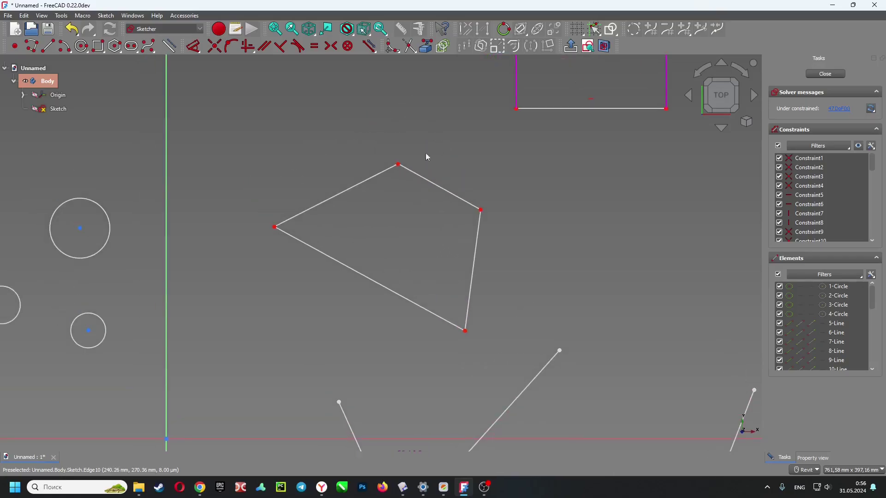
left_click(340, 188)
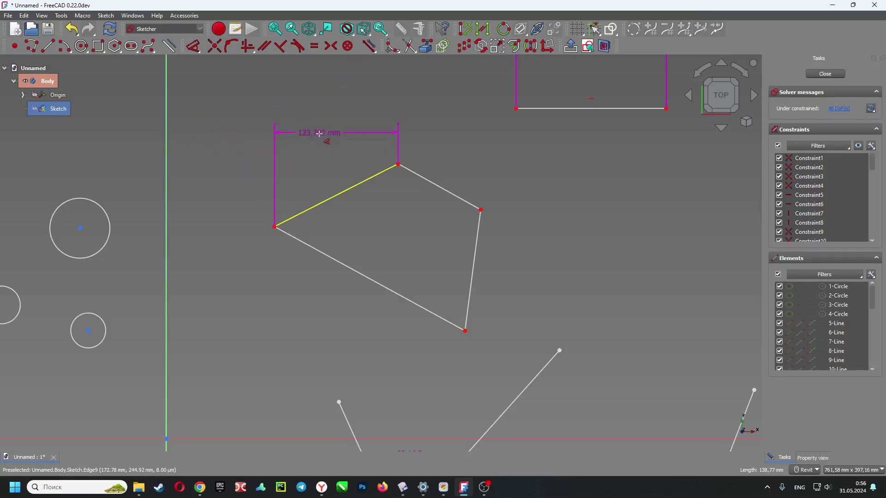
left_click(322, 134)
left_click(379, 184)
Make the quadrilateral's upper-left and upper-right edges equal with the Dimension tool's alternative constraint mode
left_click(373, 179)
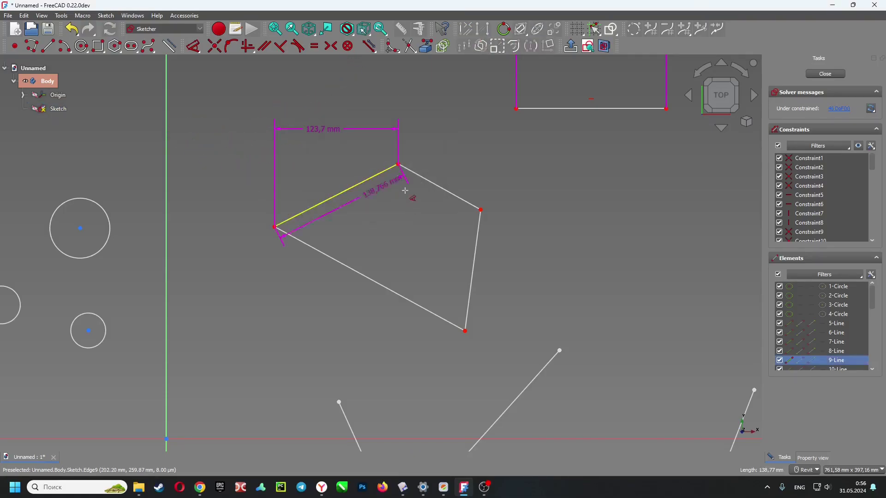
left_click(428, 182)
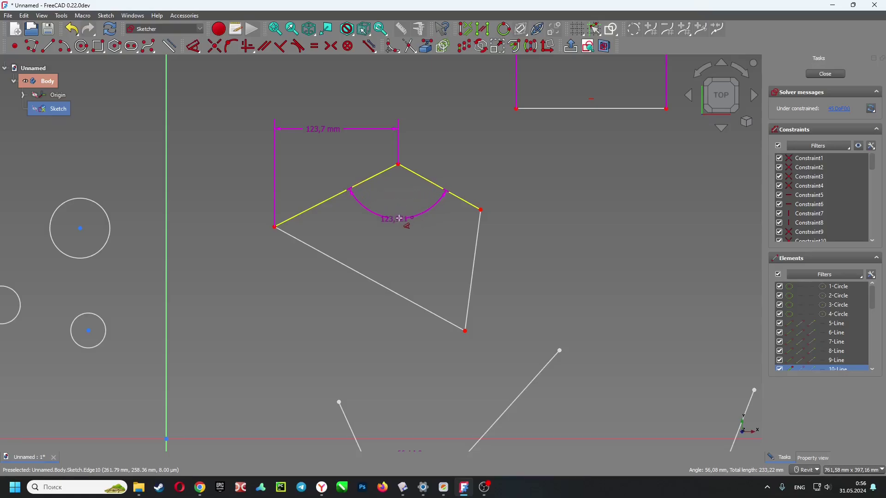
key("e")
Dimension the angle between the quadrilateral's long lower edge and its right edge at 80°
left_click(421, 310)
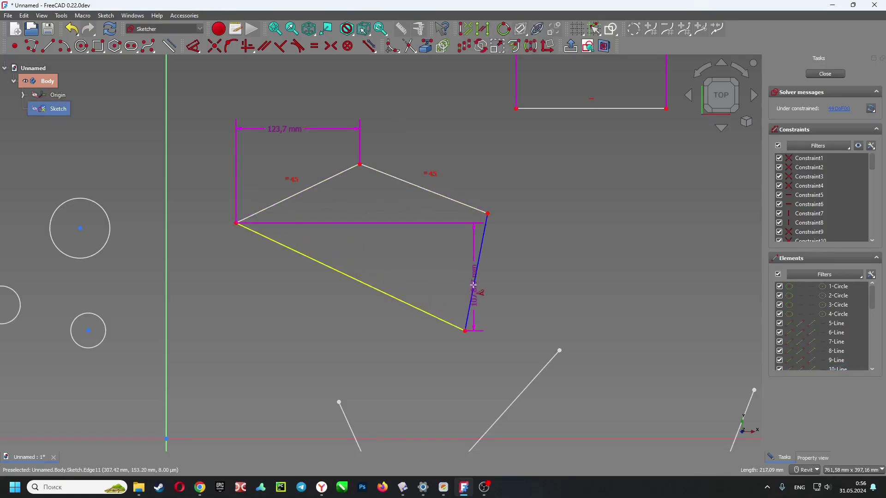
left_click(474, 285)
left_click(423, 267)
type("8")
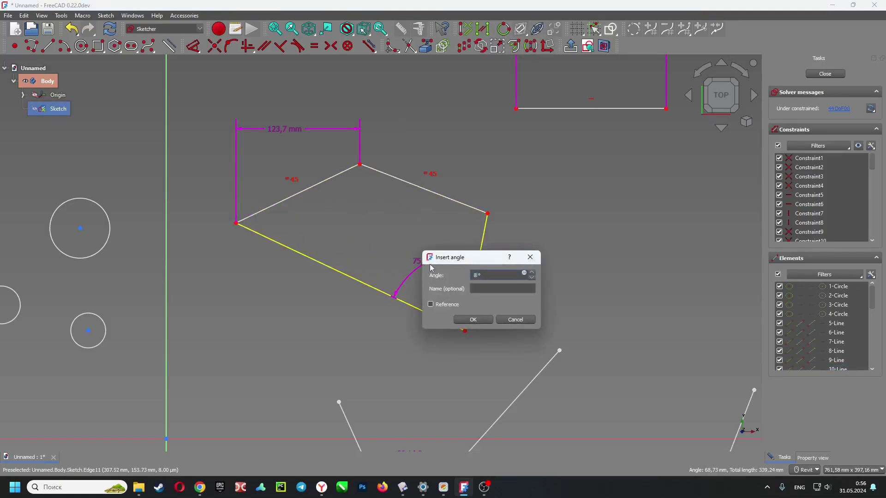
type("0")
key("Return")
Dimension the vertical and horizontal distances from the origin to the quadrilateral's leftmost vertex, keeping the proposed values
middle_click_drag(523, 250, 546, 178)
scroll(545, 178, "down", 1)
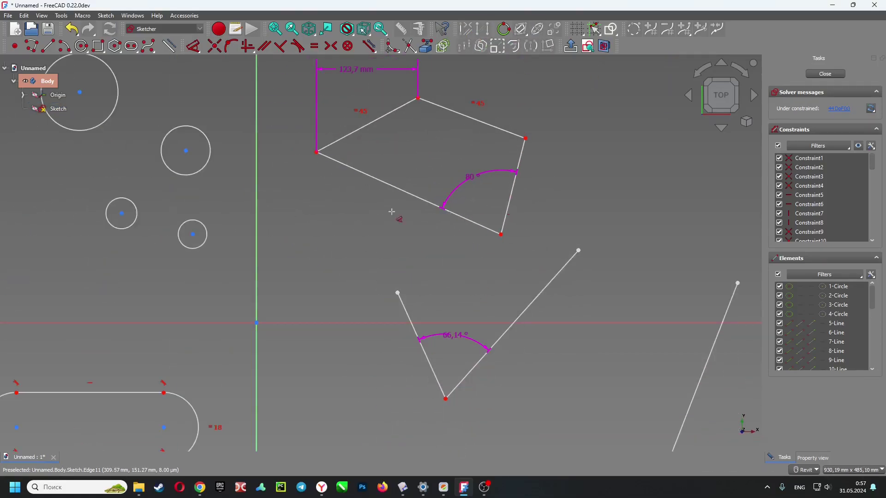
left_click(316, 152)
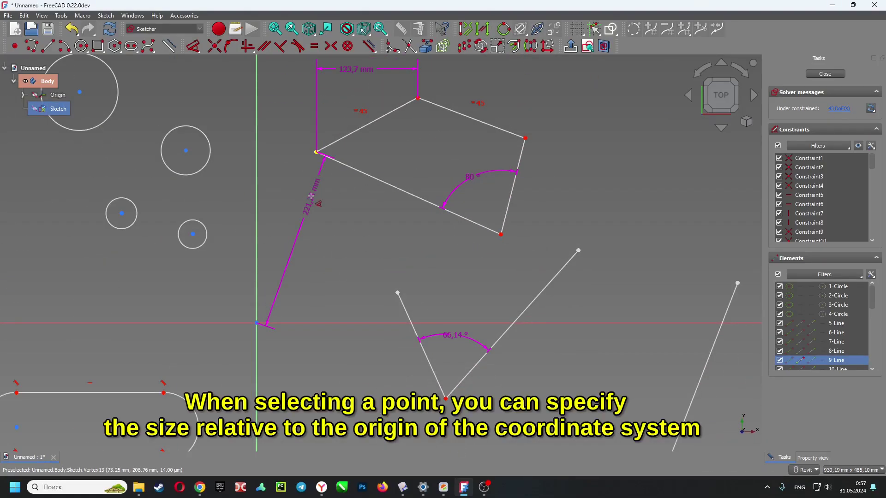
left_click(341, 199)
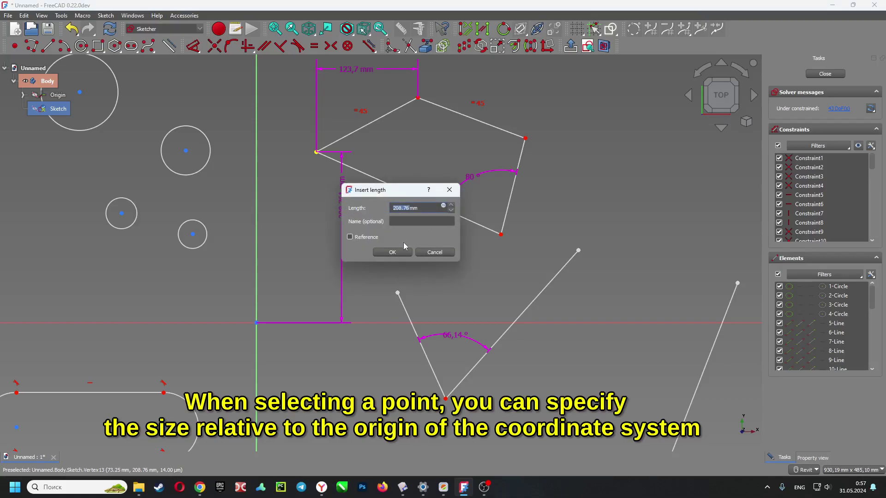
left_click(392, 253)
left_click(316, 152)
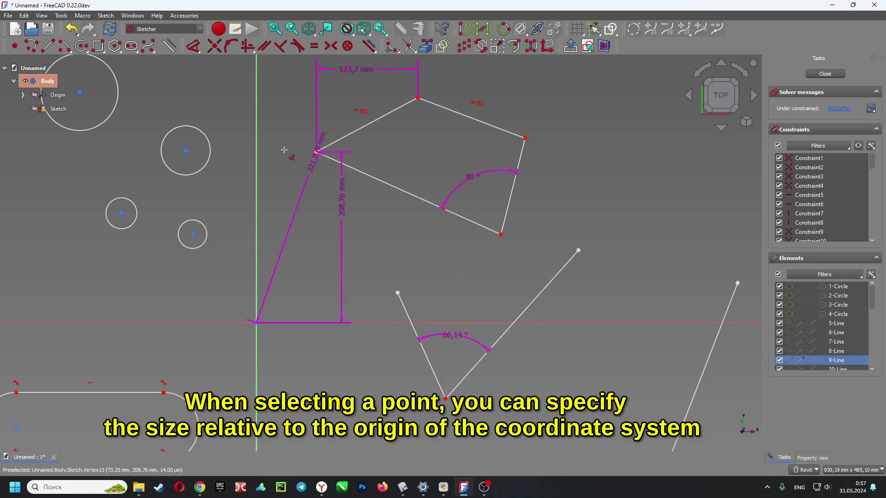
left_click(286, 118)
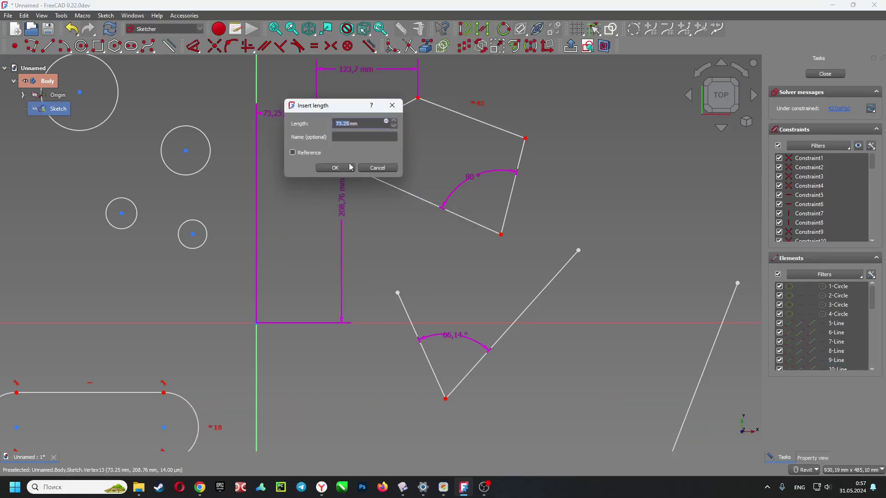
left_click(343, 169)
Dimension the largest circle's diameter, keeping the proposed value
scroll(399, 229, "down", 5)
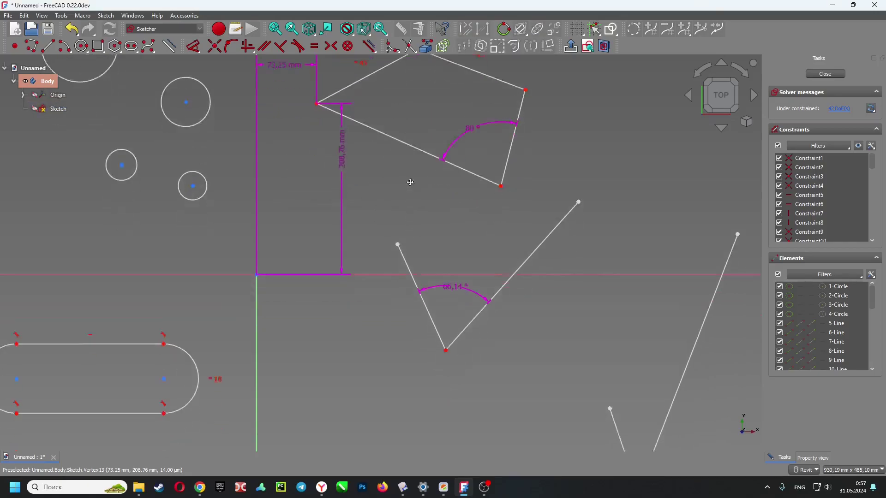
scroll(413, 193, "up", 5)
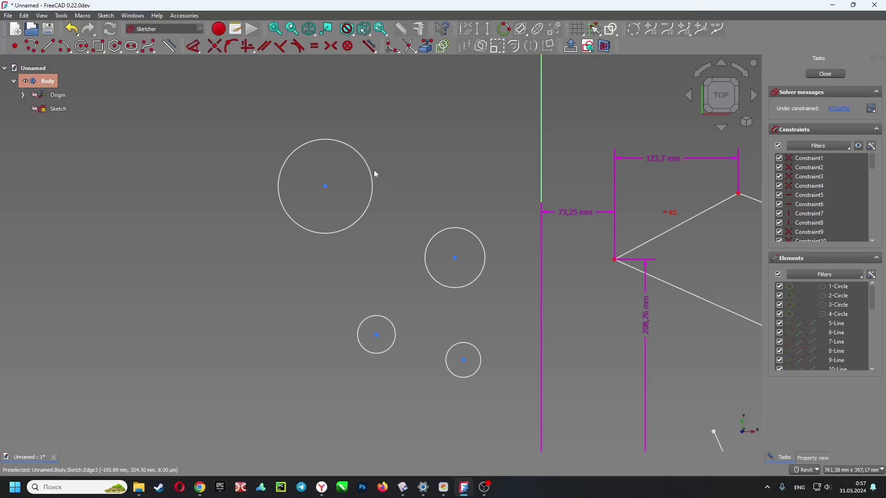
left_click(374, 176)
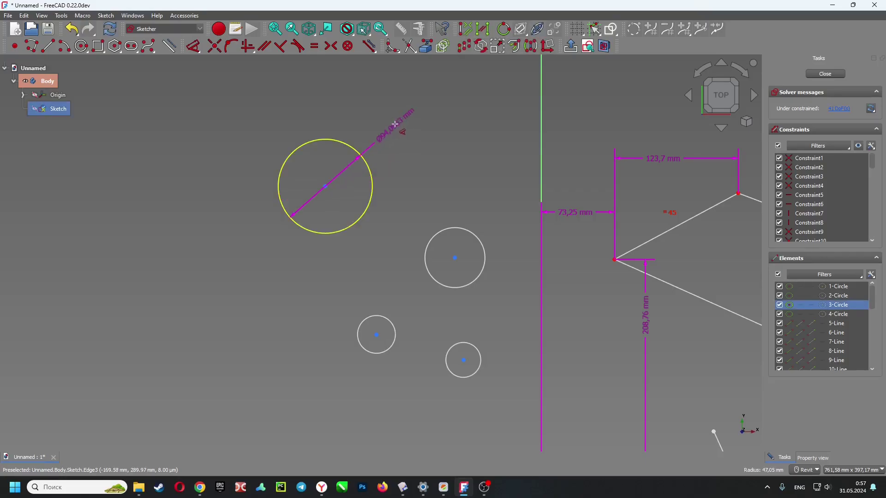
left_click(419, 128)
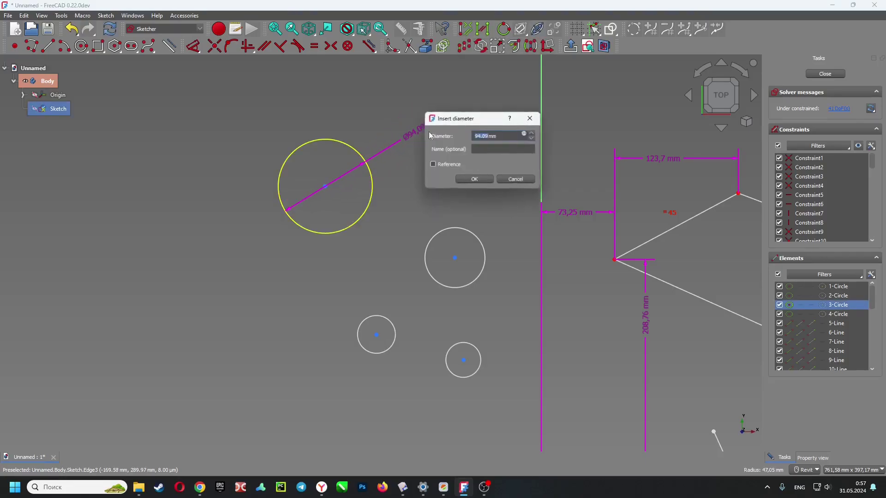
left_click(468, 180)
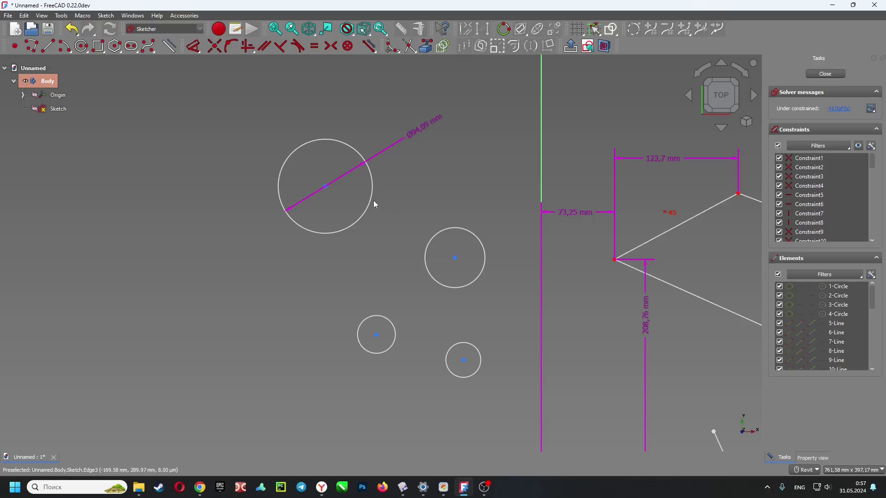
Dimension the gap between the two larger circles, cycling through the concentric and equal modes and keeping the proposed distance
key("d")
left_click(387, 215)
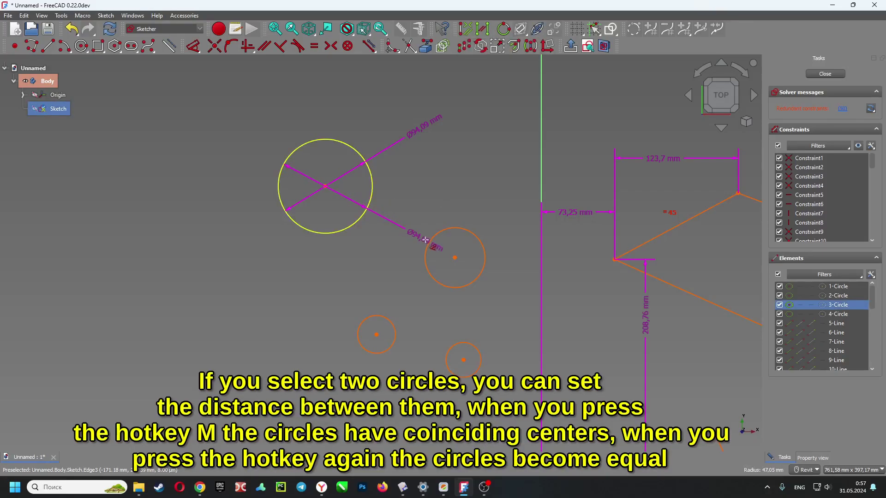
left_click(426, 252)
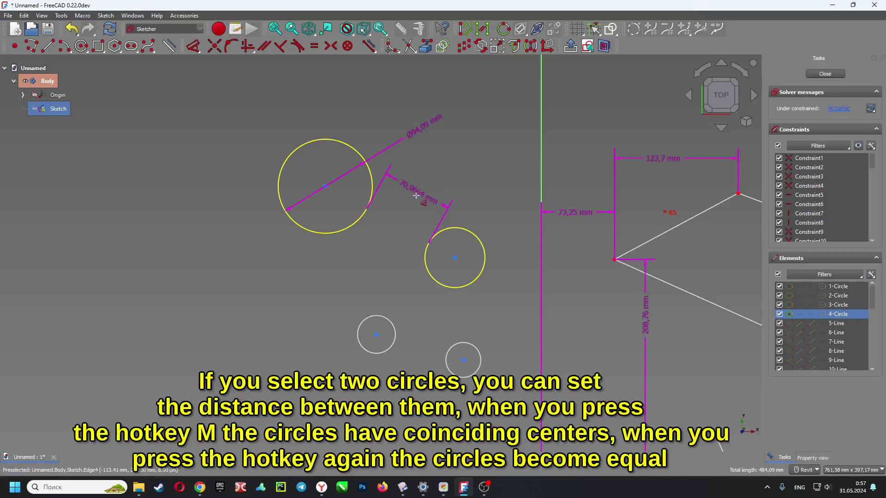
key("m")
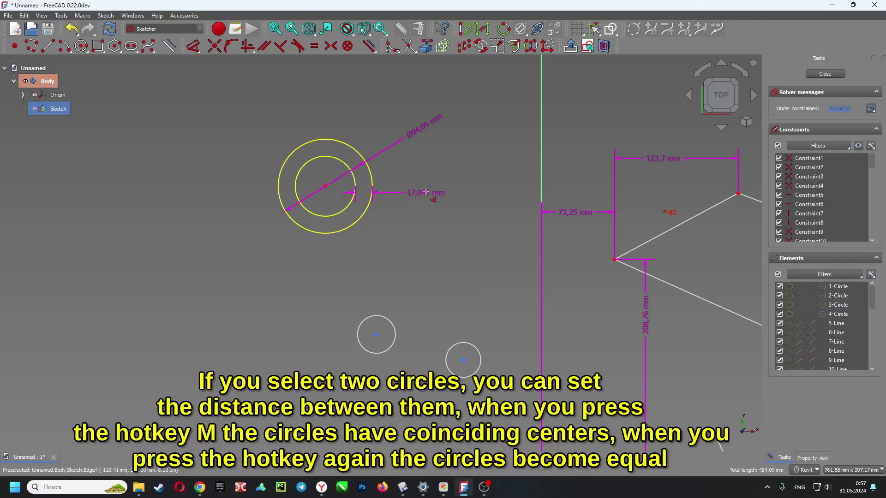
key("m")
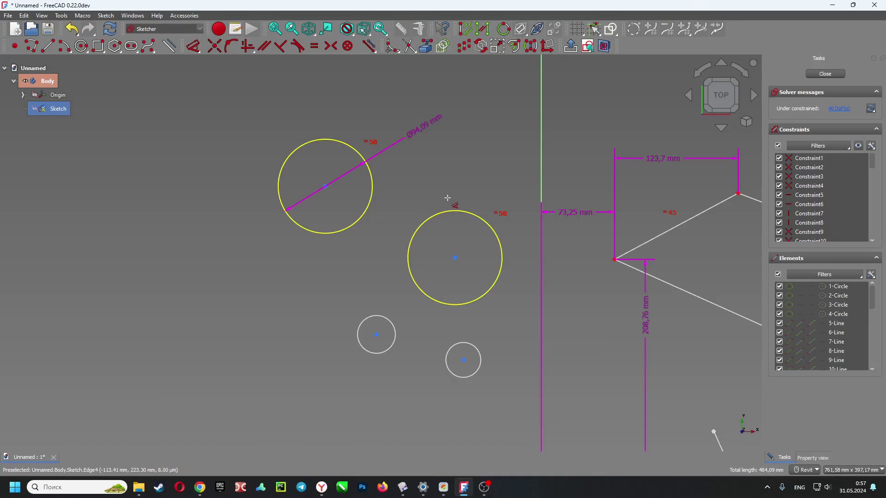
key("m")
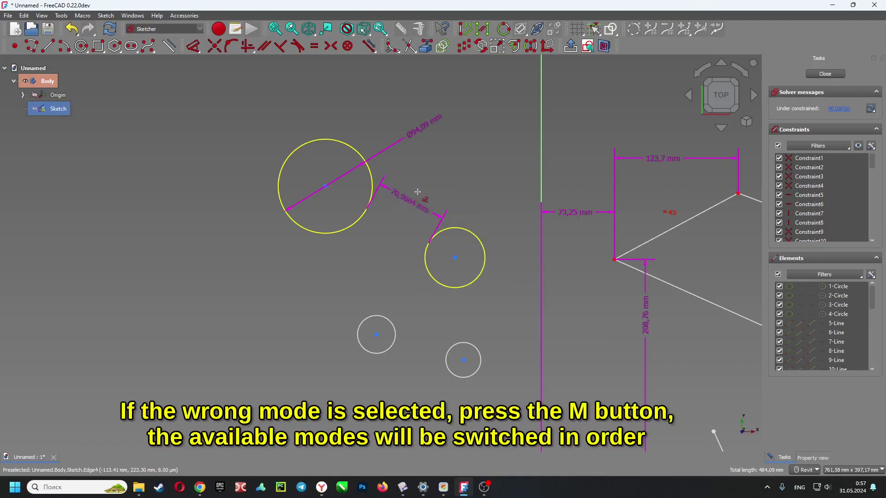
left_click(418, 190)
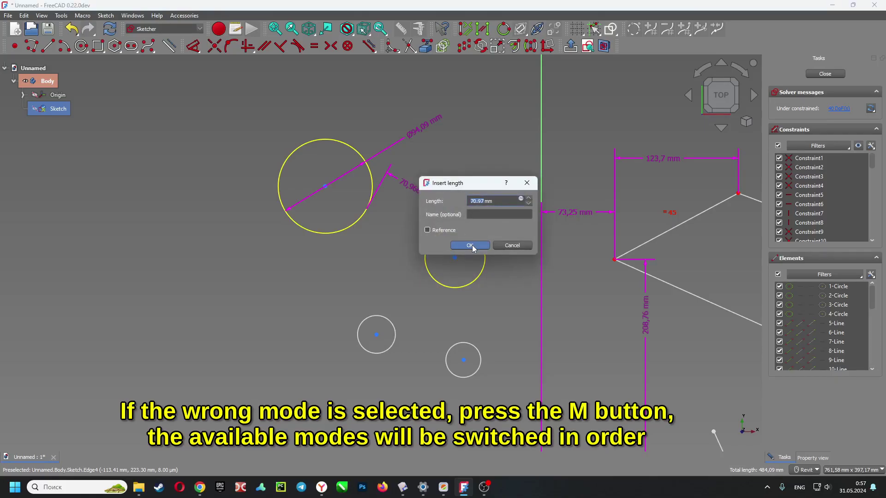
left_click(469, 245)
Dimension the direct distance between the centres of the two small circles, keeping the proposed value
scroll(493, 235, "up", 3)
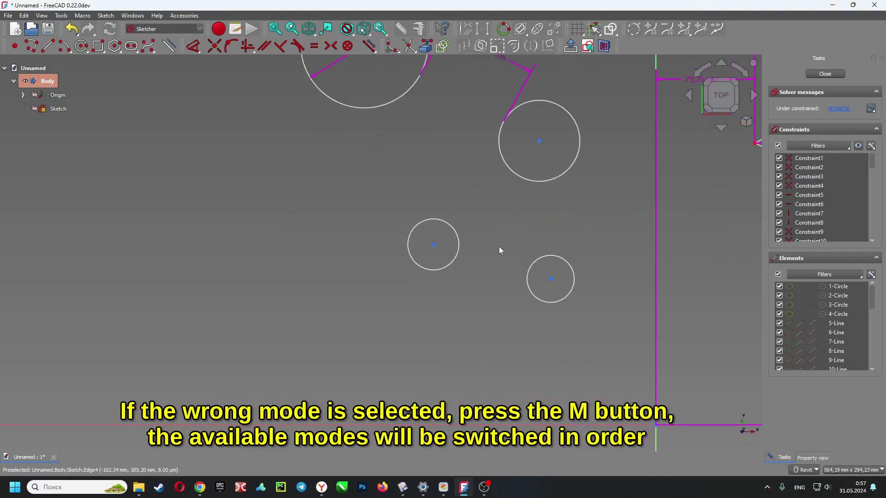
left_click(441, 249)
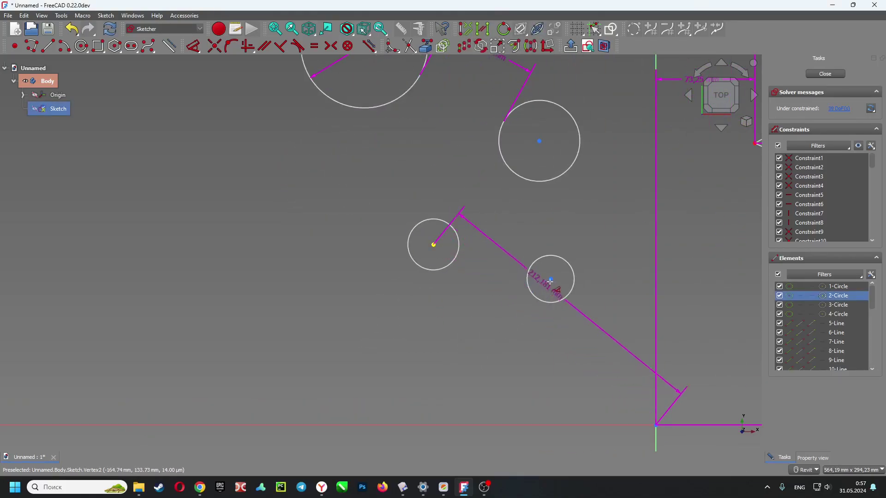
left_click(551, 279)
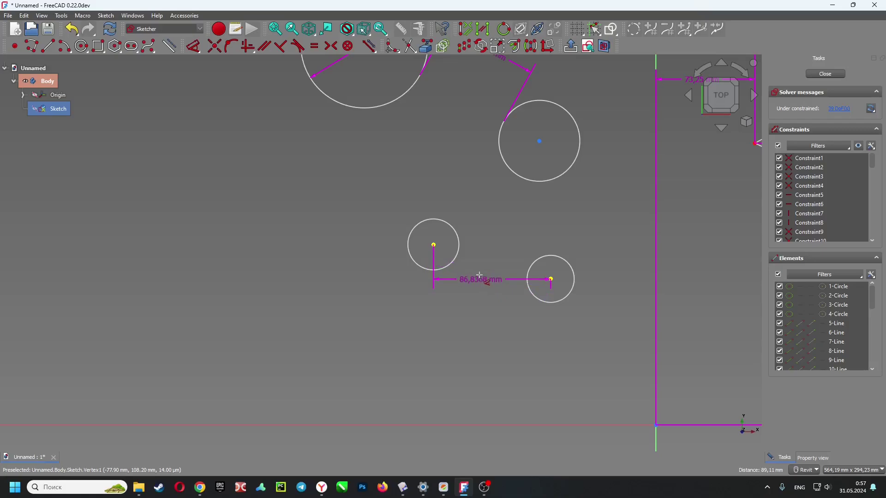
left_click(485, 273)
left_click(530, 322)
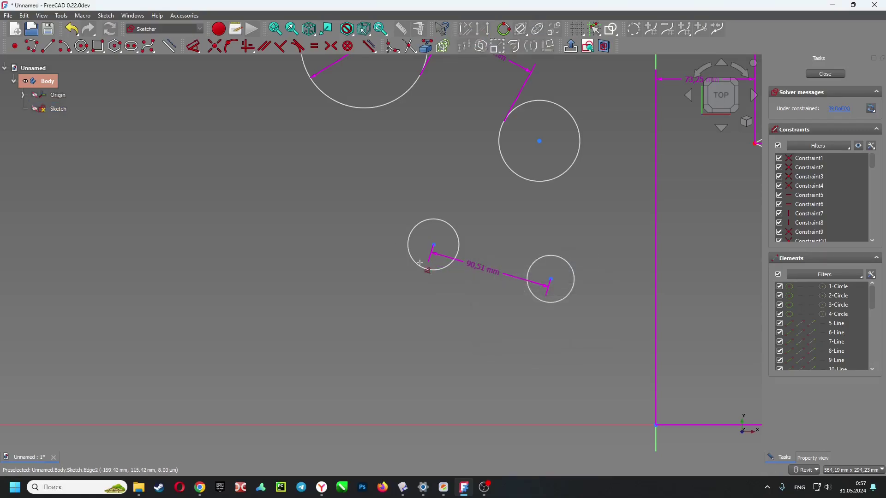
Dimension the left small circle, switching from diameter to radius and keeping the proposed value
left_click(413, 235)
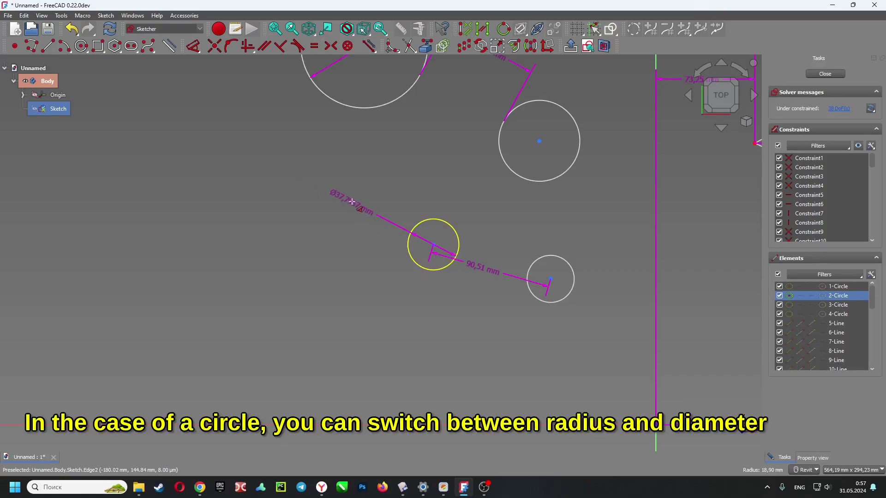
key("m")
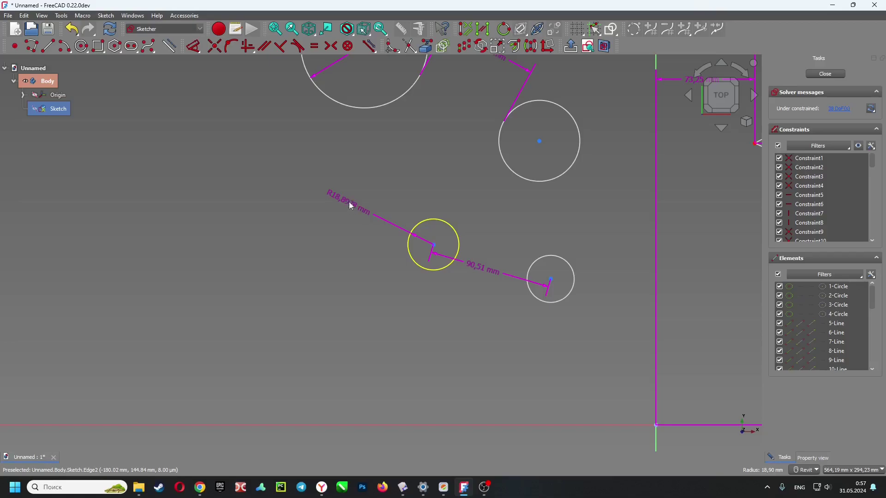
left_click(350, 206)
left_click(409, 258)
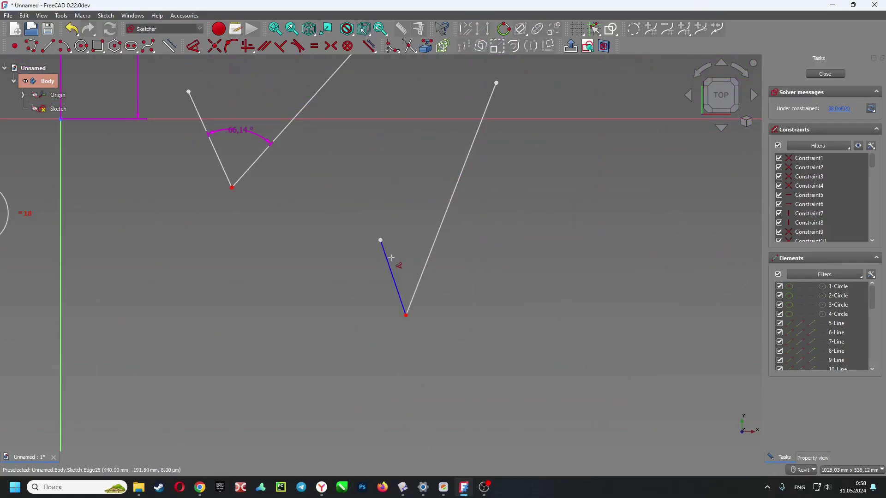
Make the two lines of the lower-right V equal in length and set the angle between them to 50°
left_click(391, 258)
left_click(425, 265)
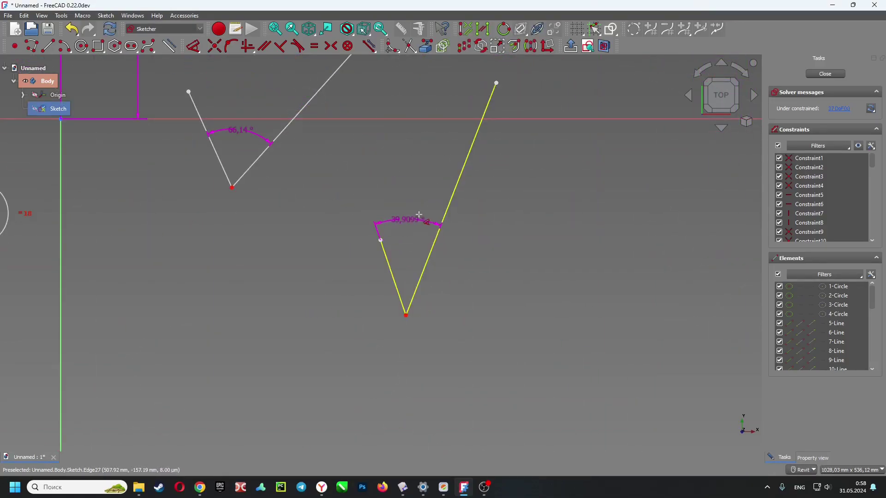
left_click(461, 245)
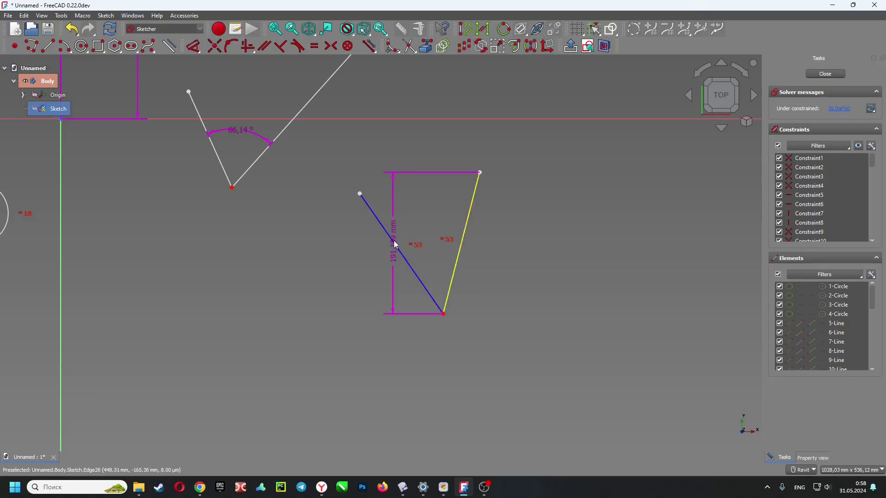
left_click(395, 244)
type("ka50")
left_click(474, 270)
Dimension the horizontal distance between the slot's two arc centres, keeping the proposed value
middle_click_drag(294, 263, 570, 248)
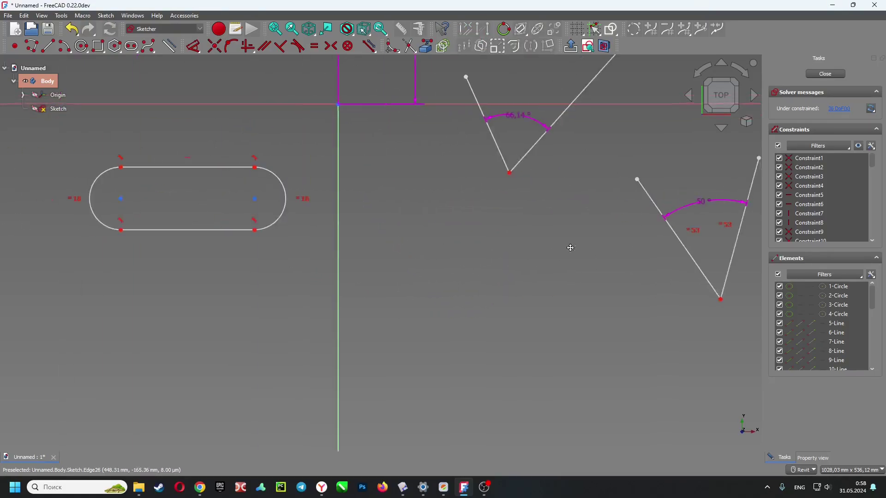
scroll(290, 296, "up", 2)
middle_click_drag(291, 296, 436, 293)
left_click(298, 197)
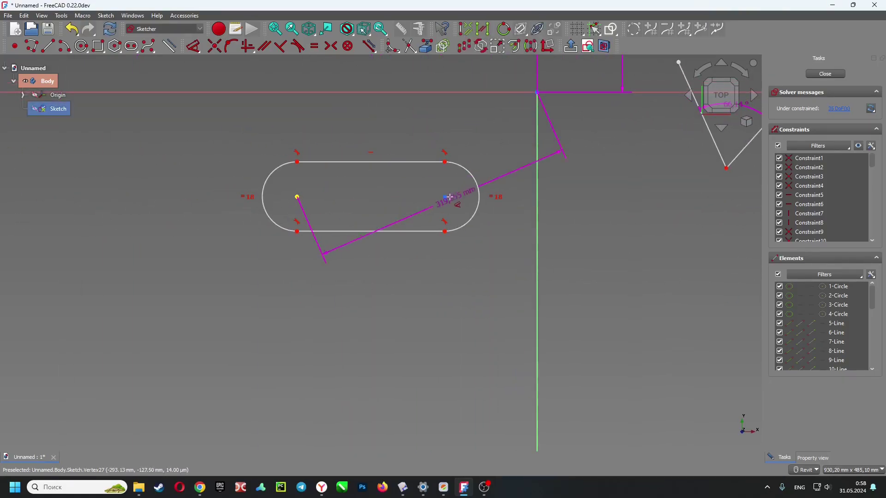
left_click(448, 197)
left_click(445, 197)
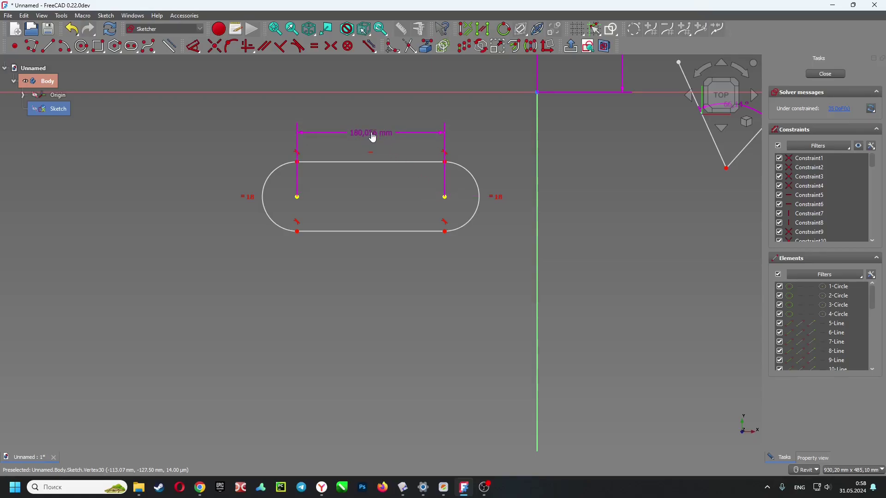
left_click(372, 137)
left_click(422, 189)
Dimension the slot's height at its right end between the straight edges' endpoints, keeping the proposed value
left_click(452, 173)
left_click(516, 190)
left_click(574, 243)
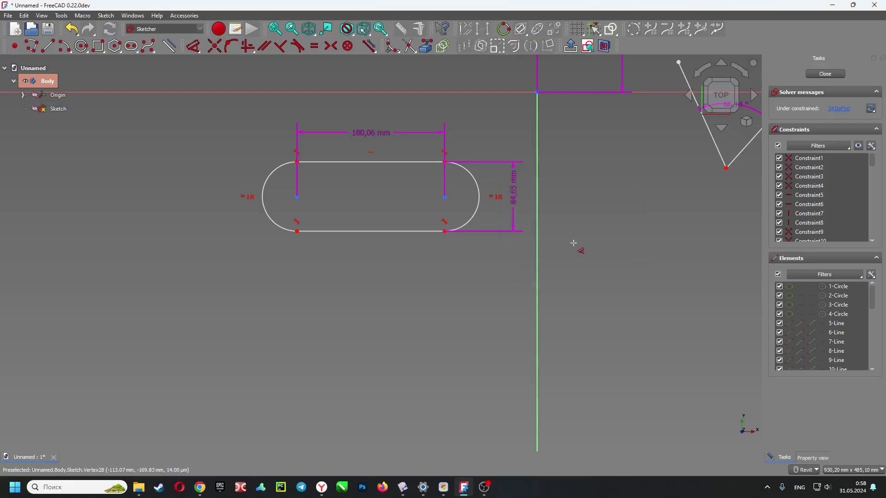
Dimension the horizontal distance between the B-spline's lower-left control point and its lower endpoint as 150 mm
left_click(278, 167)
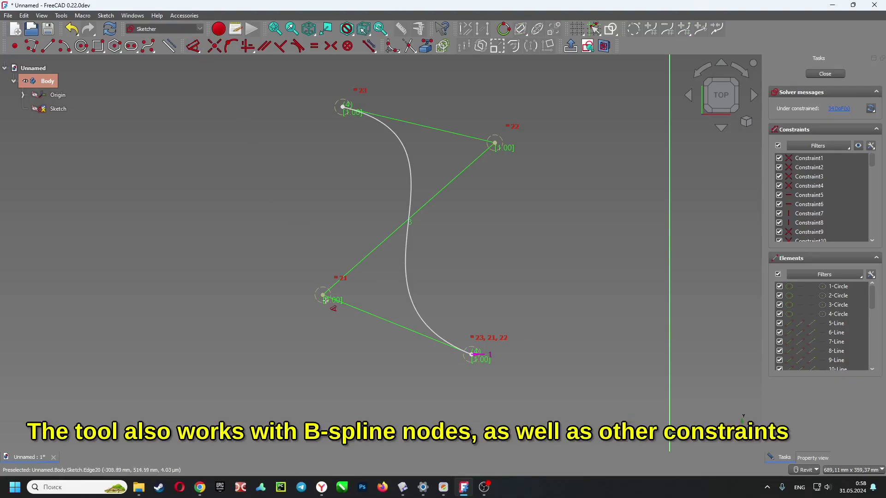
left_click(323, 295)
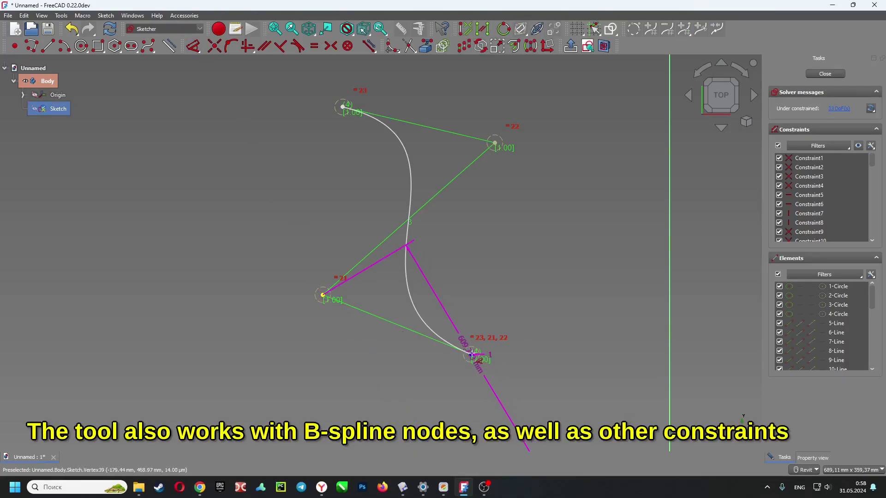
left_click(470, 356)
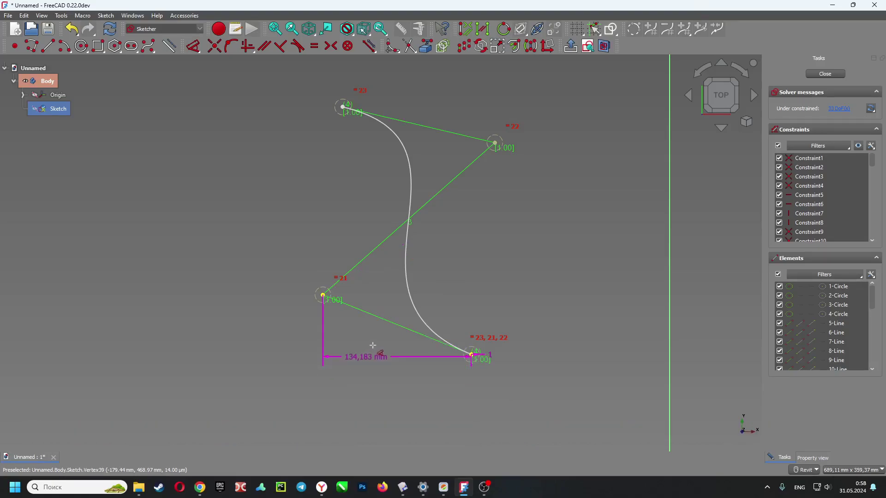
left_click(391, 389)
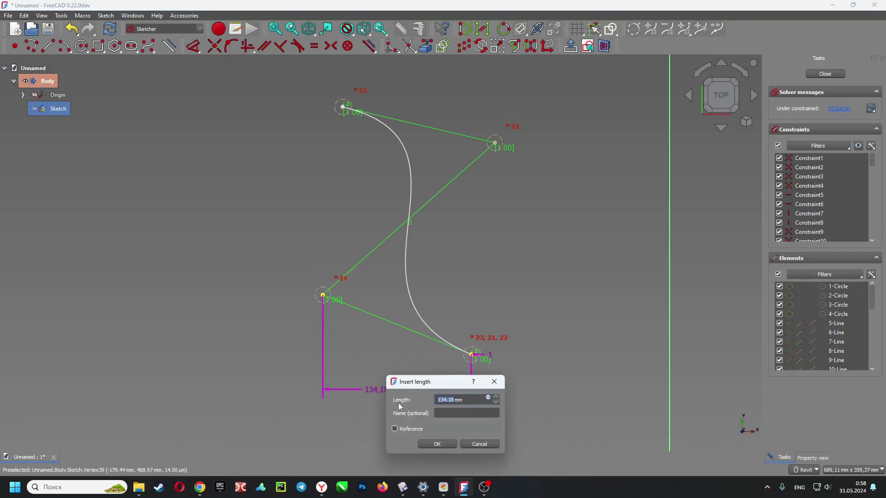
left_click(442, 443)
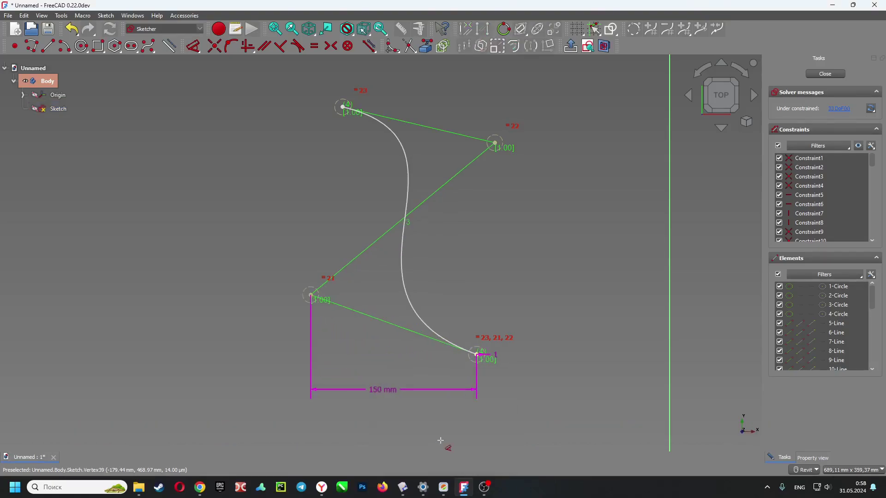
Dimension the vertical distance between the B-spline's upper endpoint and its upper-right control point as 50 mm
left_click(342, 108)
left_click(494, 142)
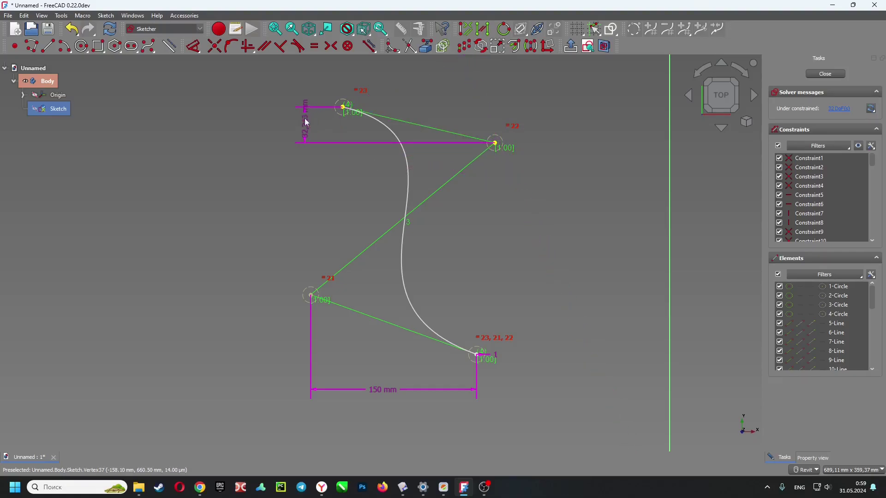
left_click(307, 122)
left_click(355, 173)
Dimension the B-spline's upper-right control point horizontally and vertically from the sketch origin, keeping the proposed values
scroll(461, 216, "down", 3)
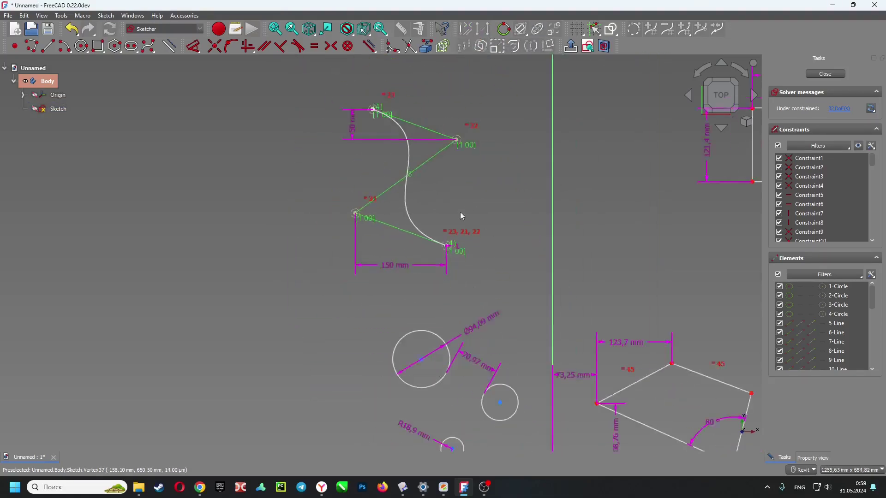
left_click(456, 140)
left_click(503, 113)
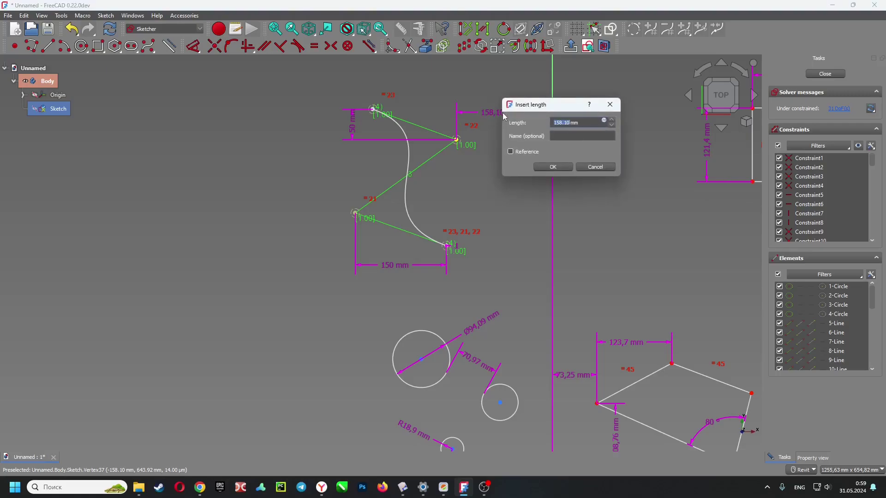
left_click(546, 165)
left_click(456, 139)
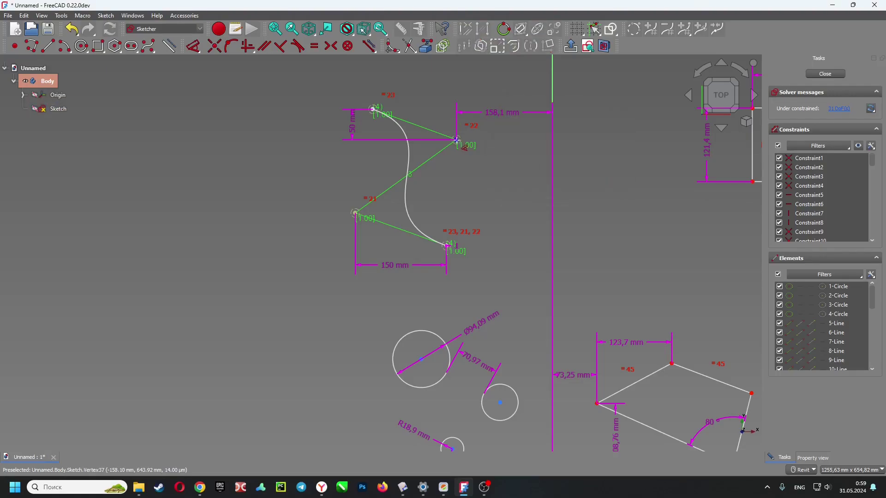
left_click(421, 300)
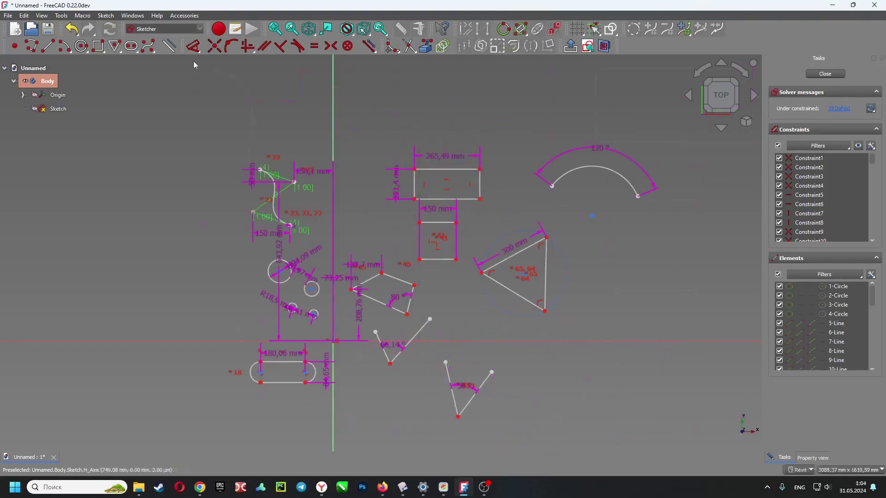
left_click(198, 48)
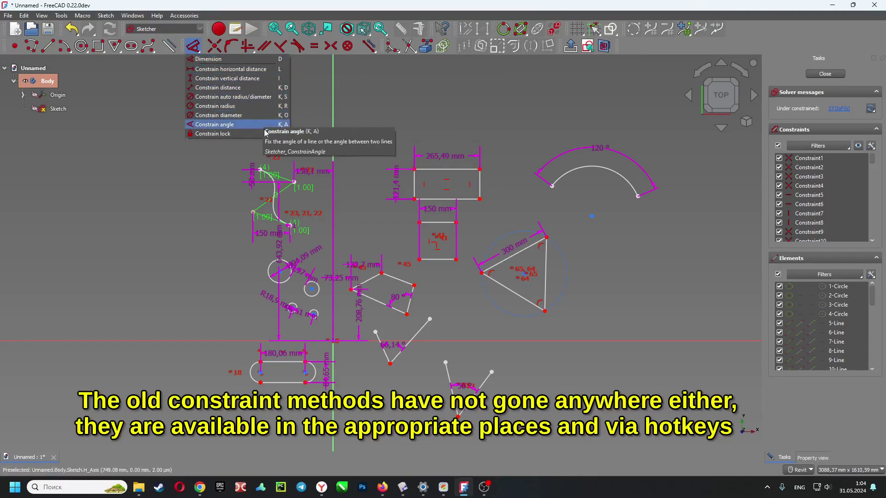
left_click(437, 103)
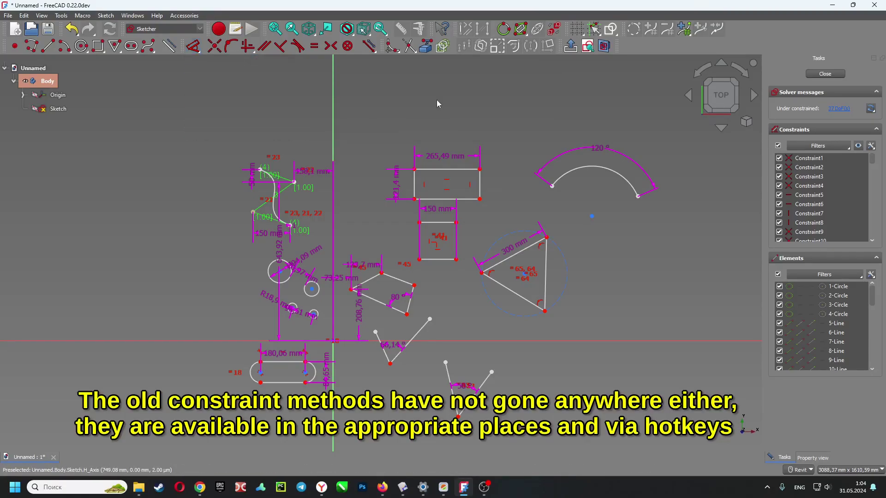
right_click(476, 115)
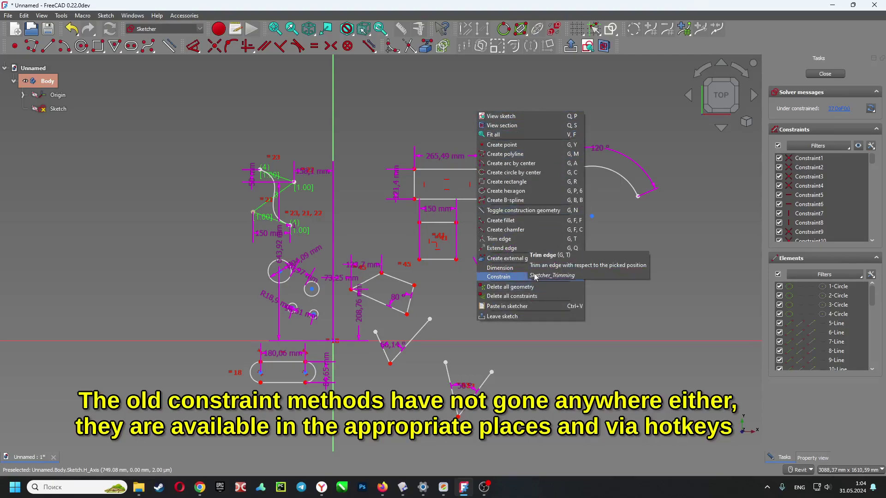